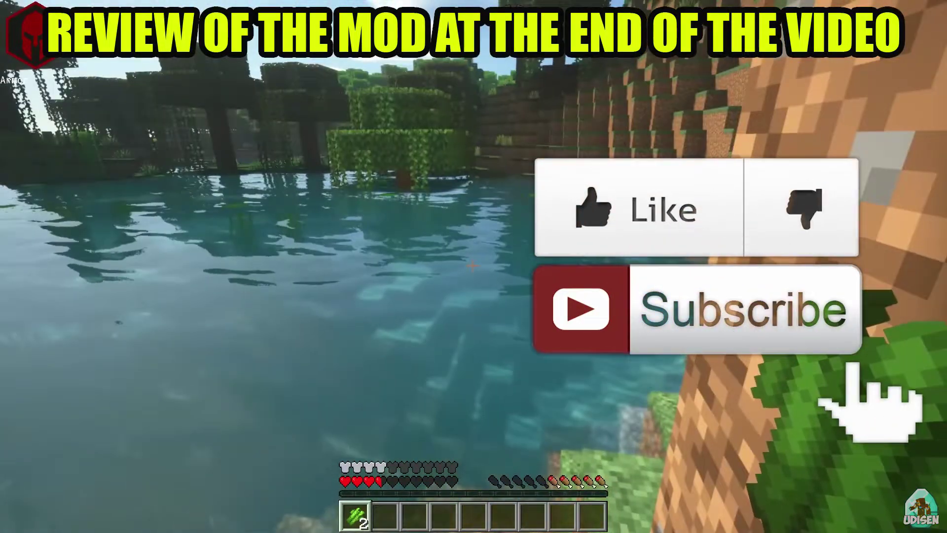
Use the Ares HUD Editor to move the Armor HUD element near the top of the screen, then resume play
key(Shift_R)
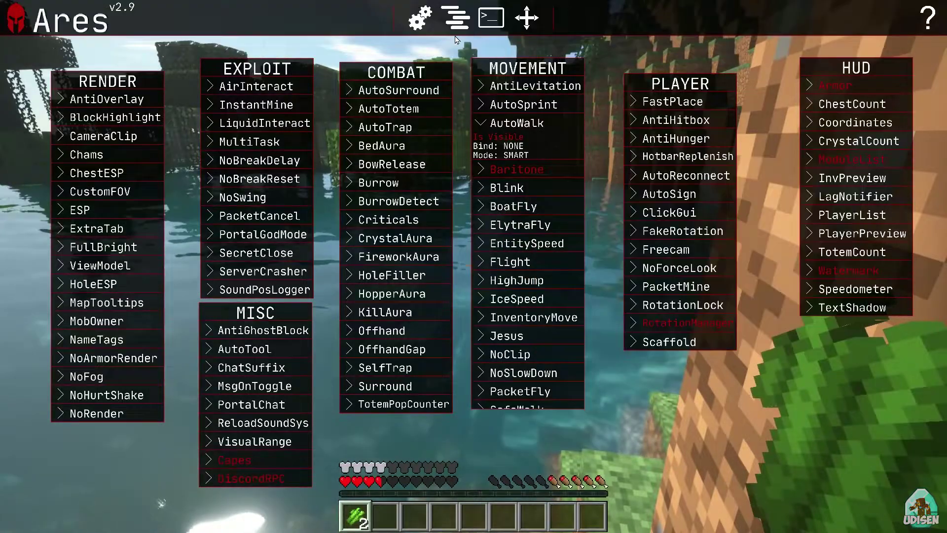
click(455, 18)
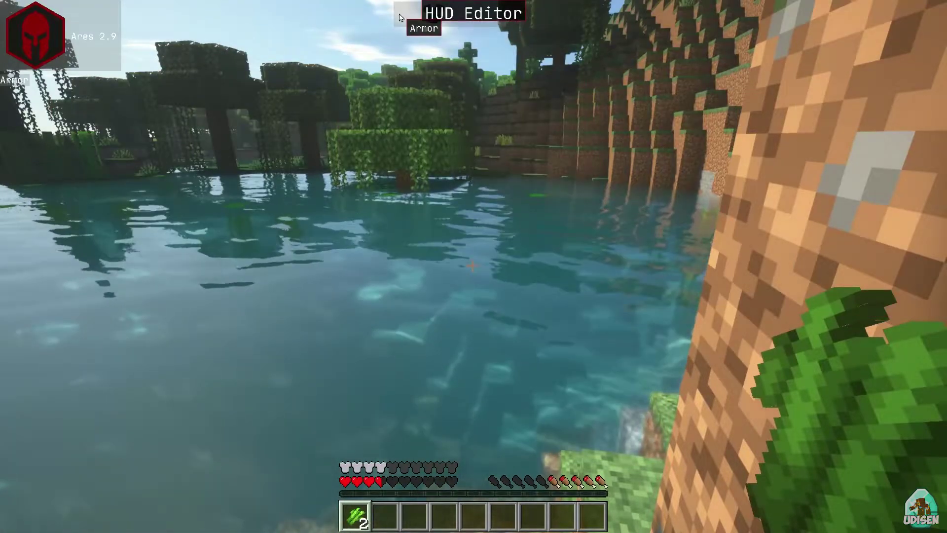
drag(400, 17, 301, 43)
key(Escape)
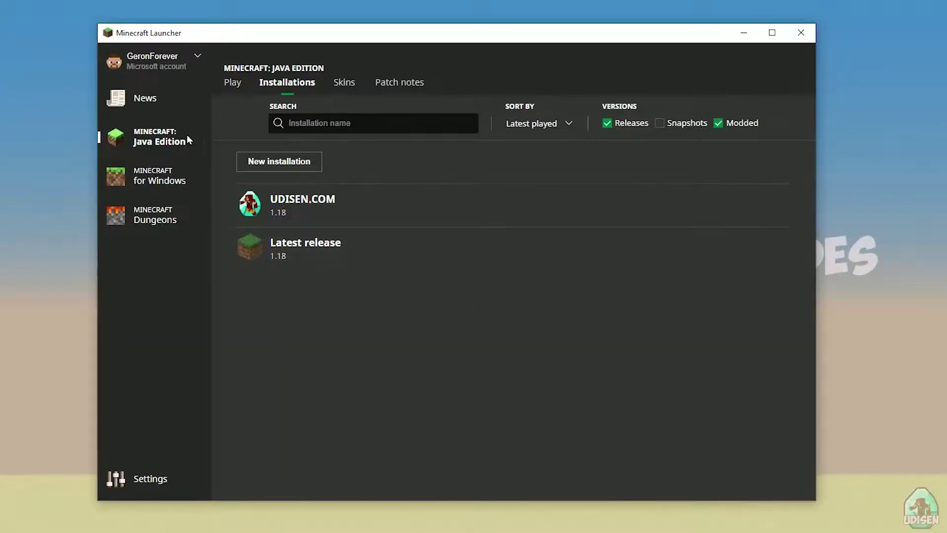
Go to the Java Edition page and show its Installations list
click(161, 162)
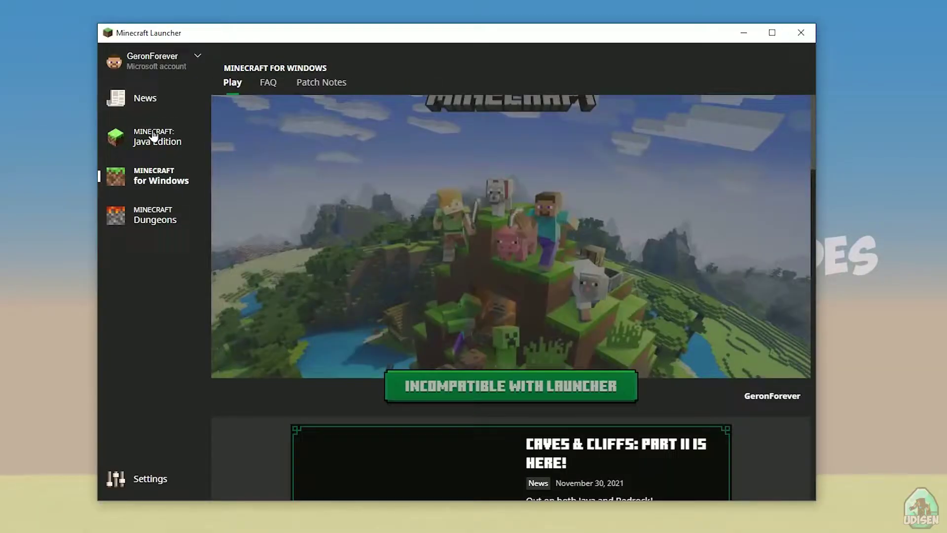
click(145, 98)
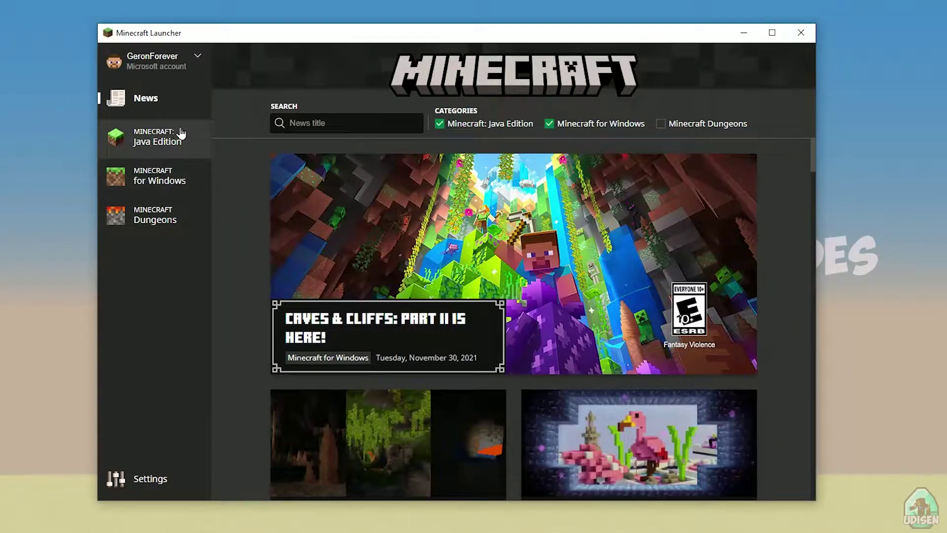
click(174, 141)
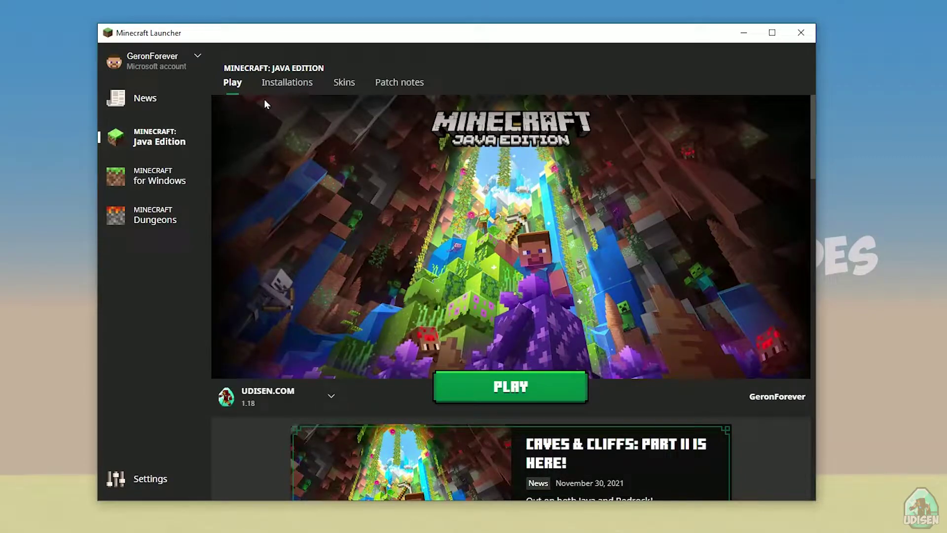
click(301, 86)
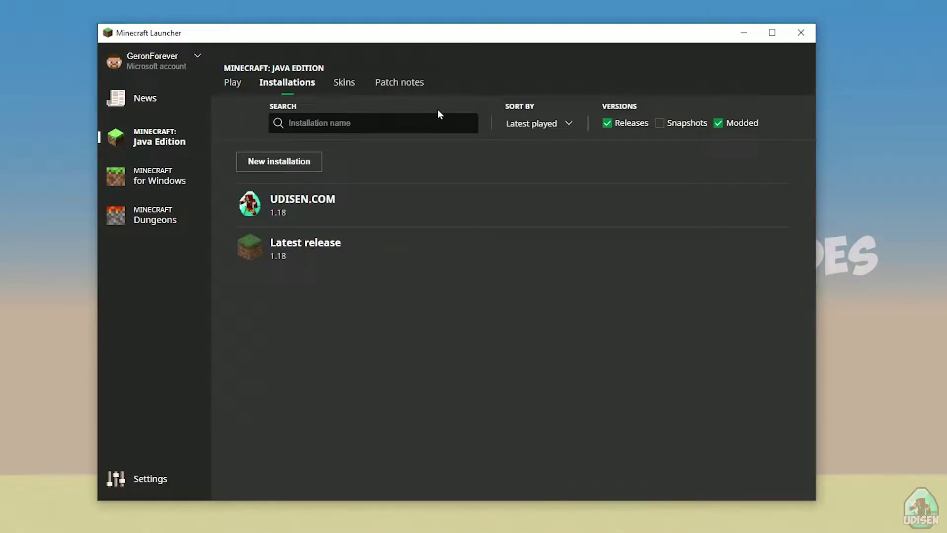
Start a new installation named 'jnghnmghngnhgn', then cancel it
click(290, 164)
click(374, 169)
text(jnghnmghngn)
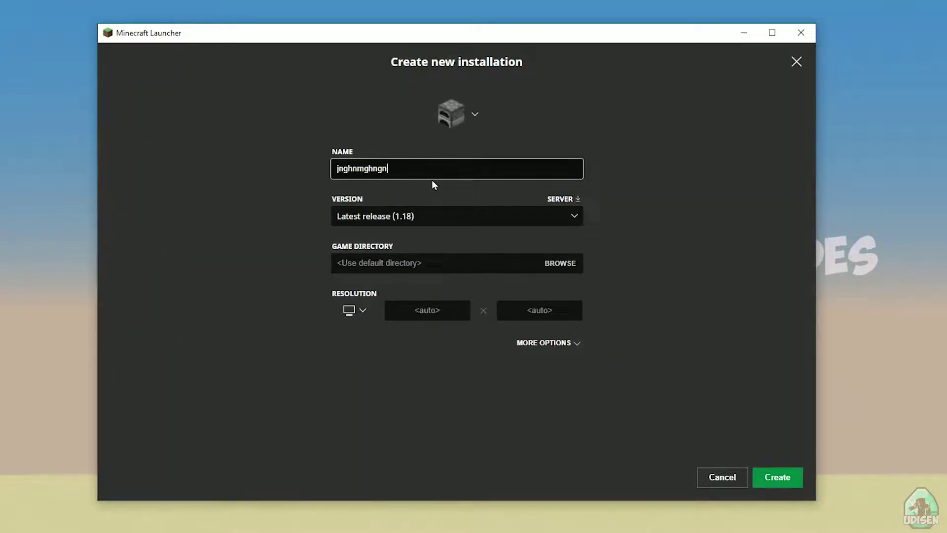
text(hgn)
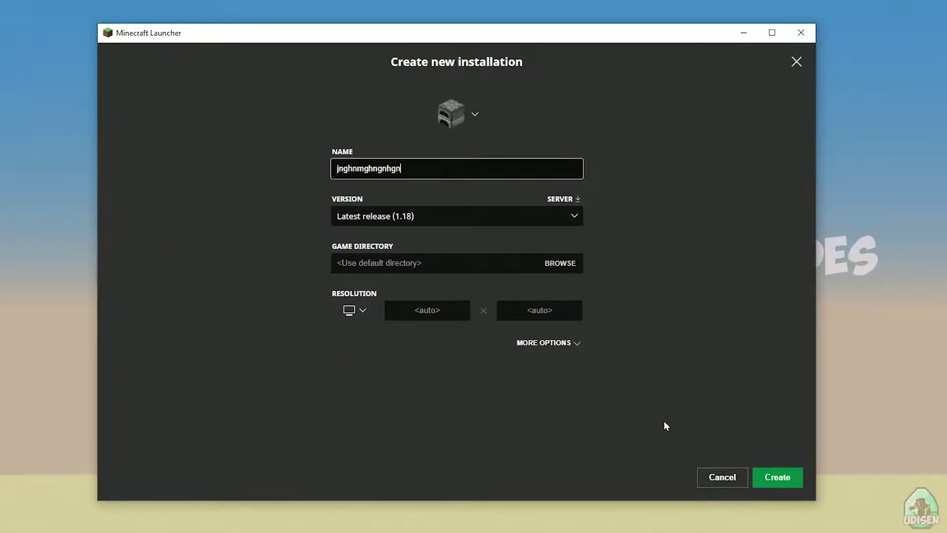
click(723, 478)
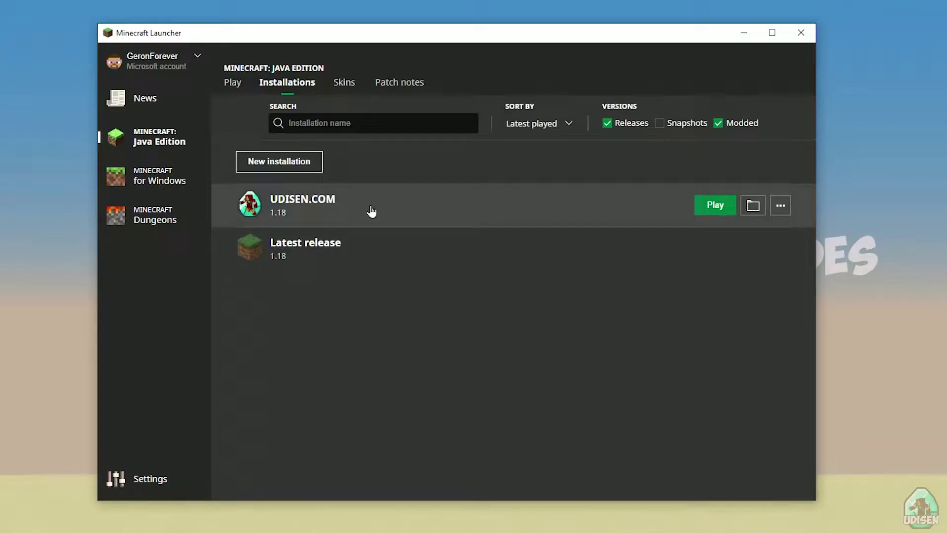
Edit UDISEN.COM, trying versions release 1.18 and 1.16.5-forge-36.2.8
click(344, 207)
click(395, 216)
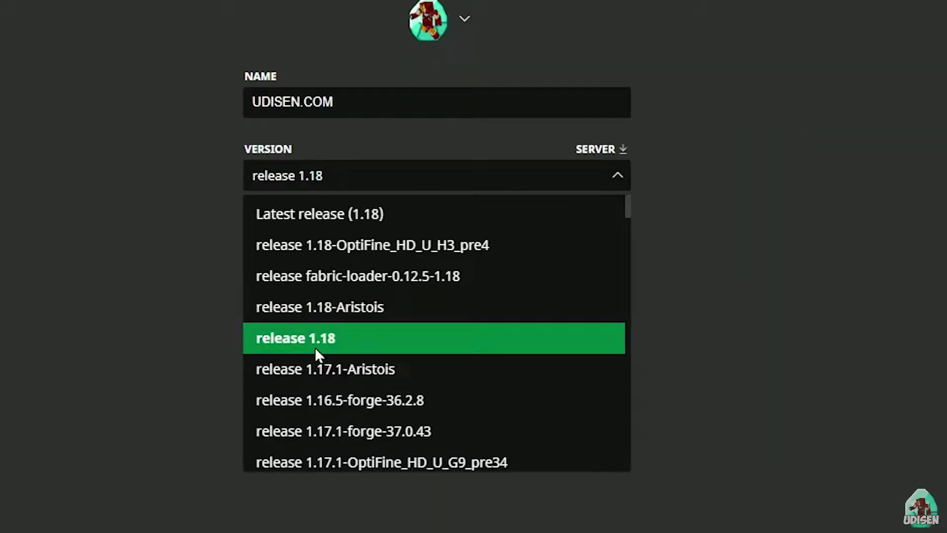
click(378, 326)
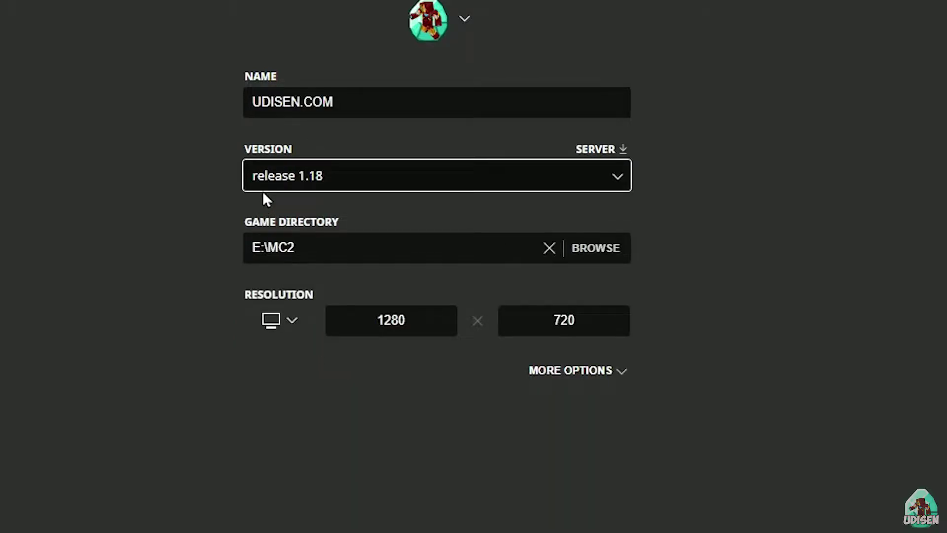
click(333, 175)
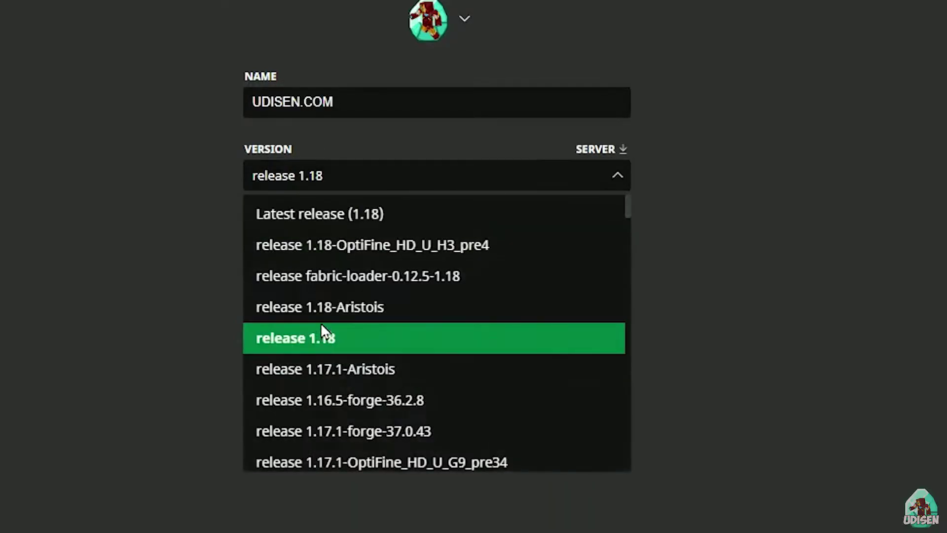
scroll(419, 278, down, 2)
click(416, 274)
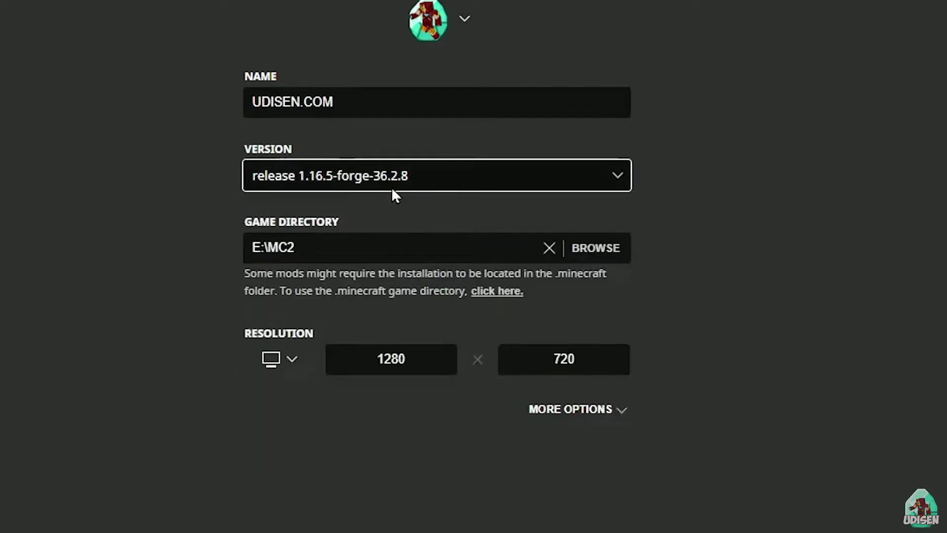
Try the 1.18 experimental snapshot, then set release 1.18, save, and launch UDISEN.COM
click(391, 187)
scroll(380, 316, down, 3)
scroll(385, 303, up, 2)
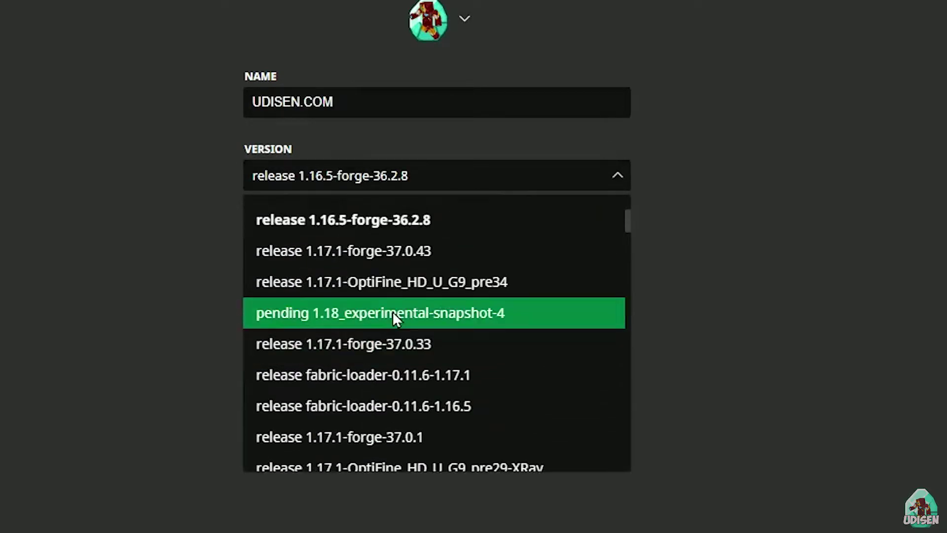
click(403, 318)
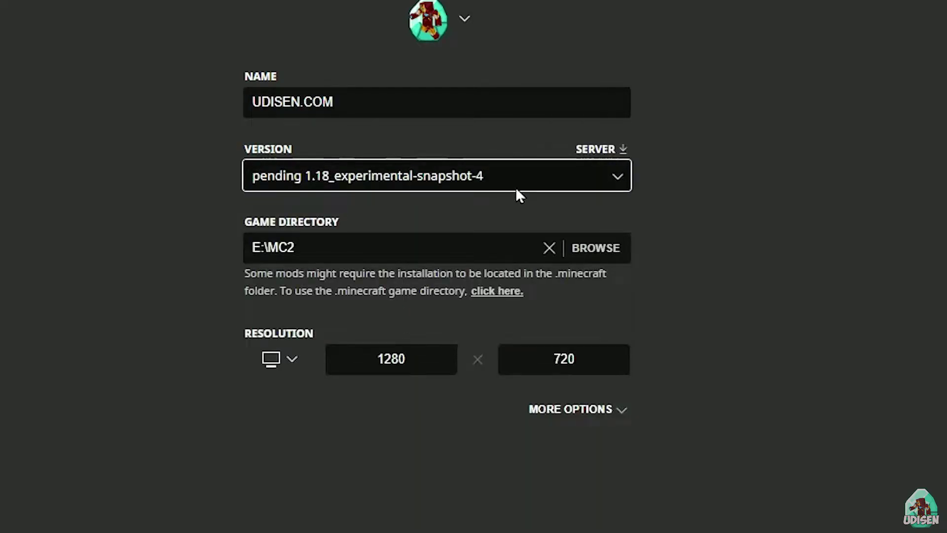
click(493, 180)
scroll(448, 276, up, 2)
click(422, 320)
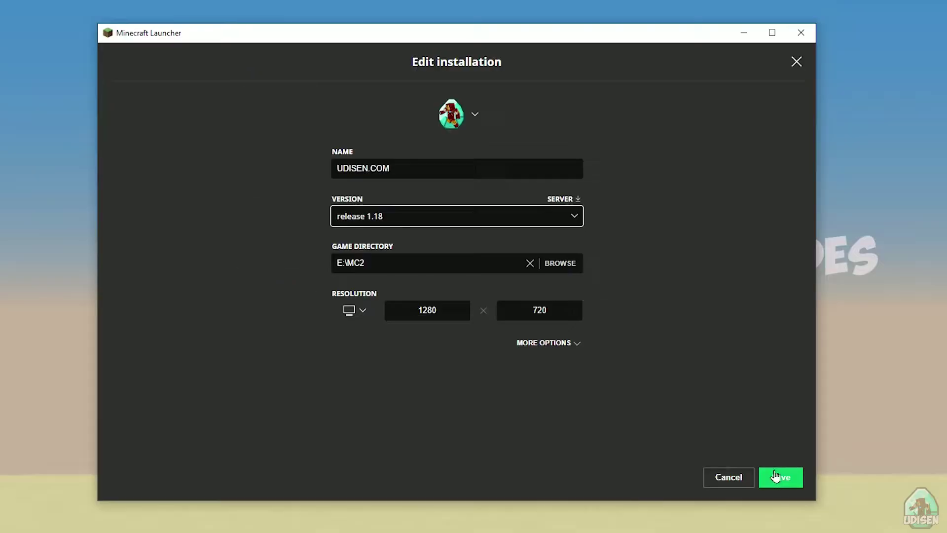
click(780, 479)
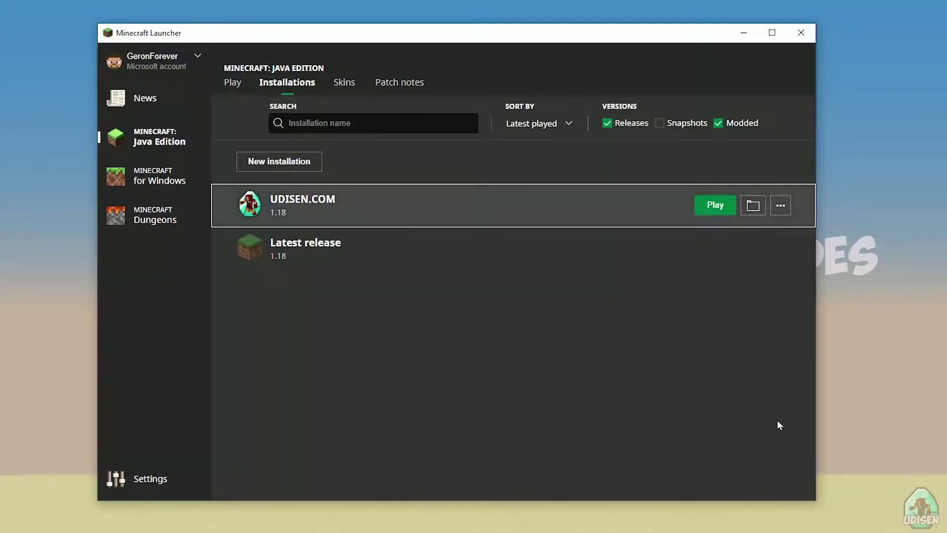
click(710, 207)
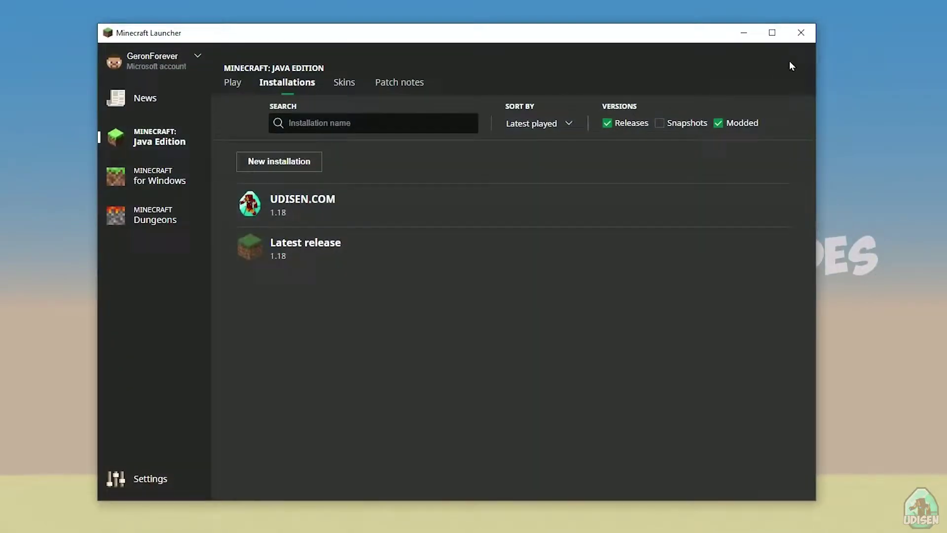
Close the launcher and run fabric-installer-0.9.1 from the Downloads folder
click(801, 35)
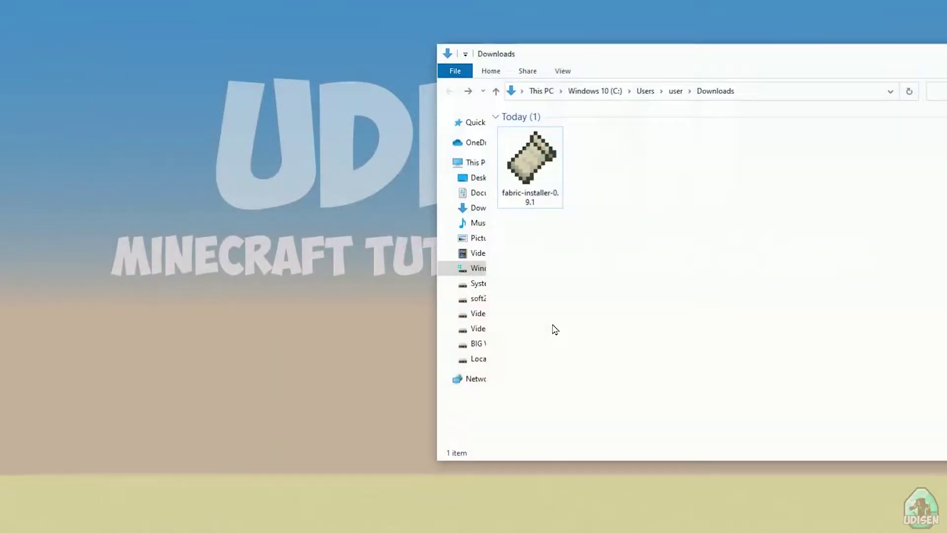
drag(725, 59, 494, 60)
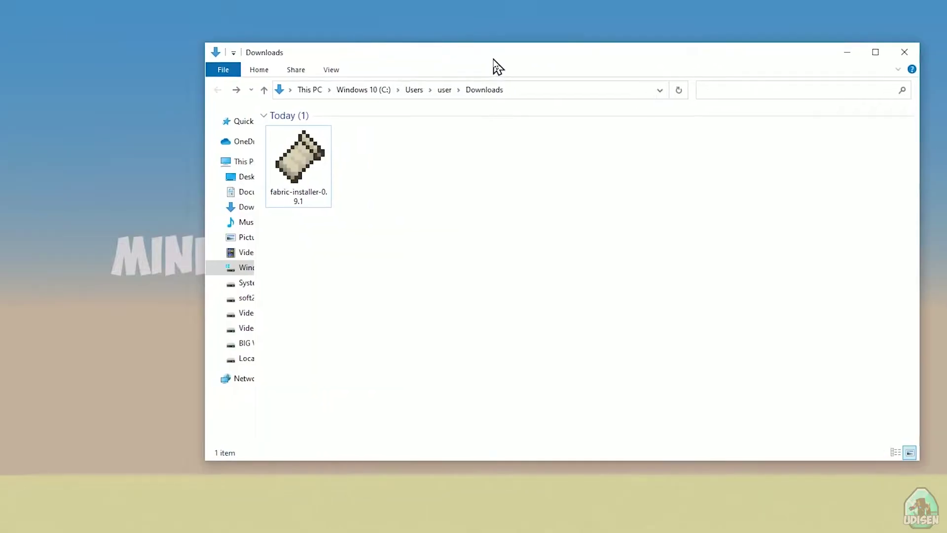
double_click(309, 158)
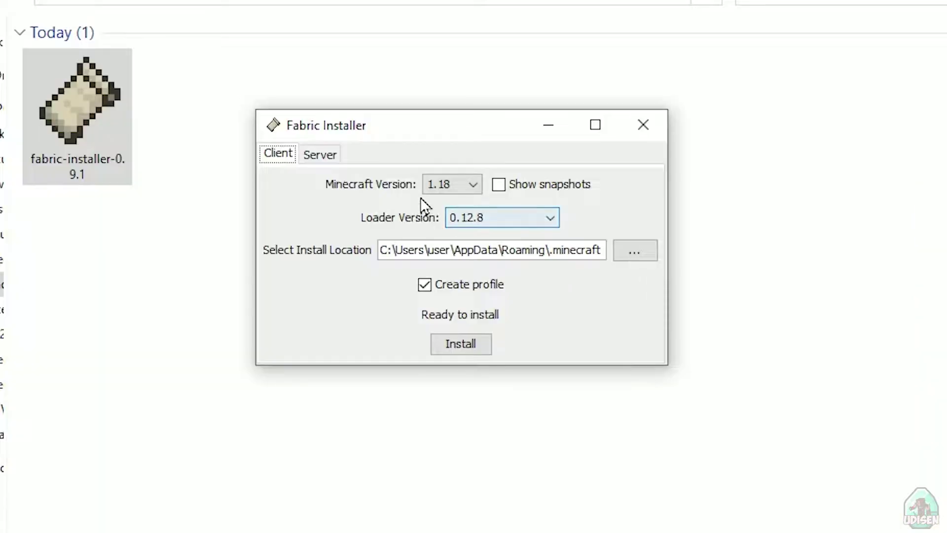
Keep Minecraft version 1.18 and look over the server and client install options
click(482, 246)
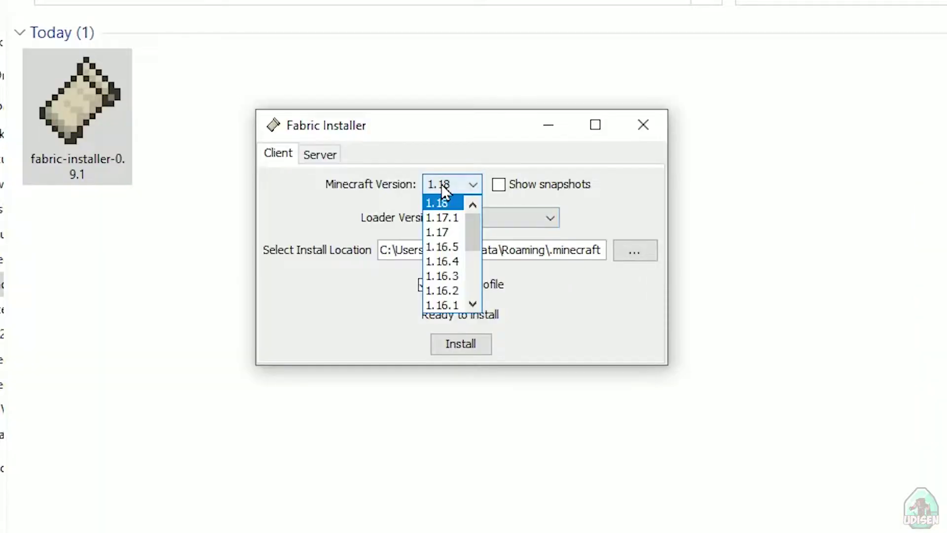
click(441, 184)
click(316, 156)
click(290, 156)
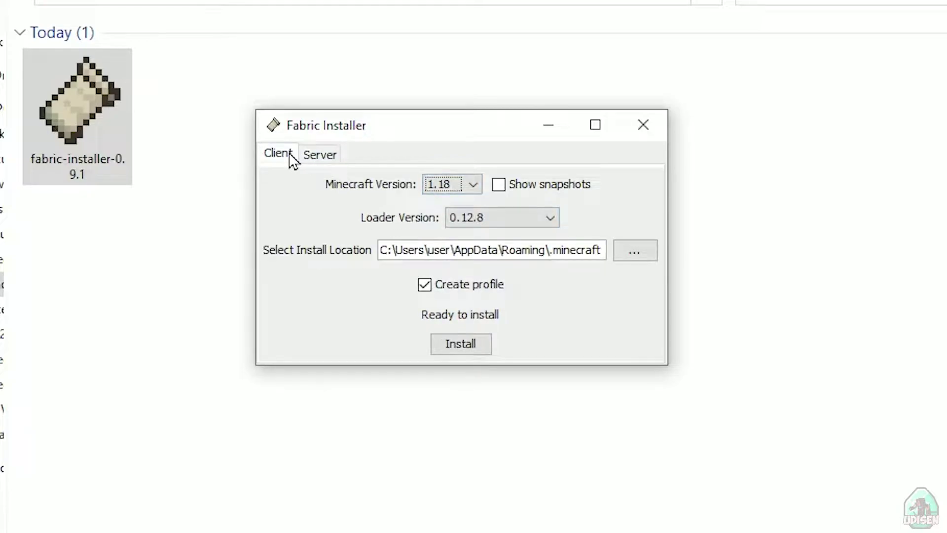
click(320, 157)
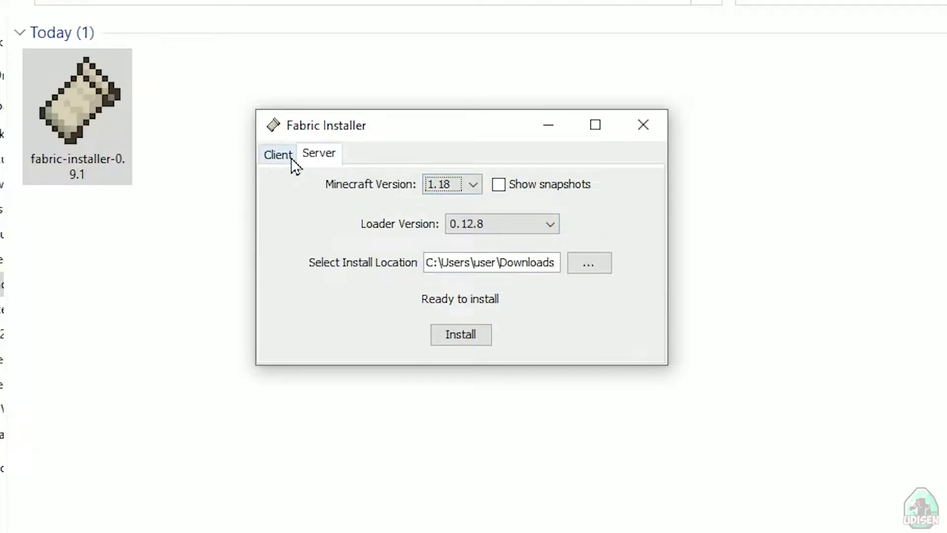
click(286, 156)
Check the loader and Minecraft version lists, leaving Minecraft 1.18 selected
click(488, 217)
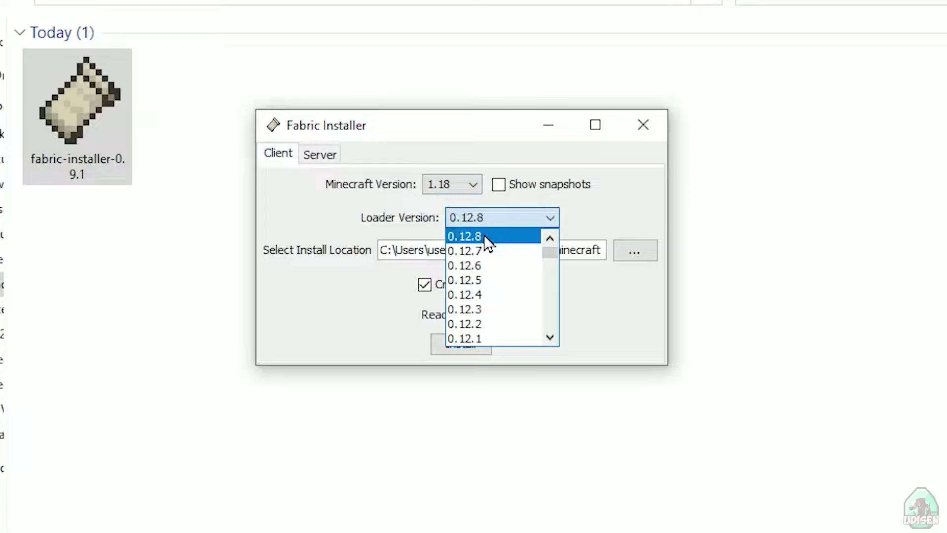
click(450, 185)
click(451, 184)
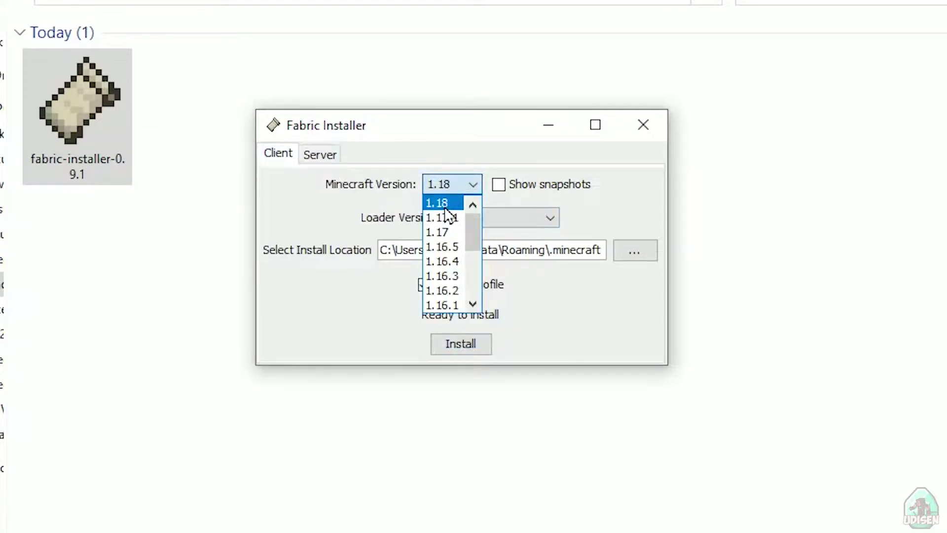
click(444, 205)
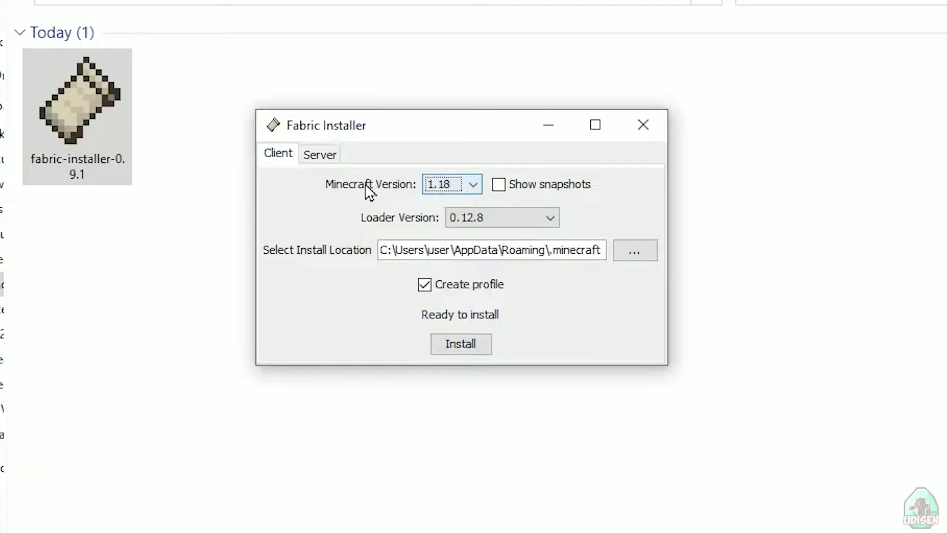
click(449, 189)
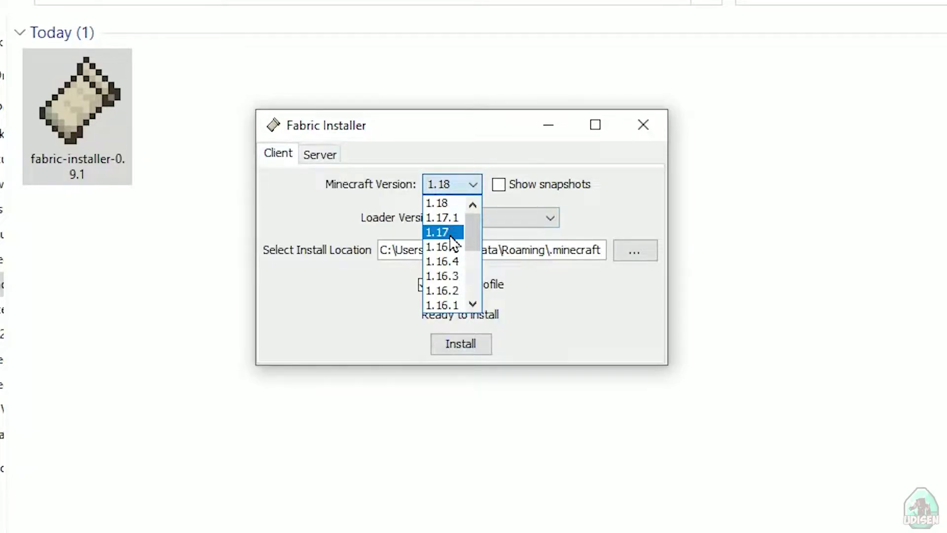
scroll(452, 249, down, 3)
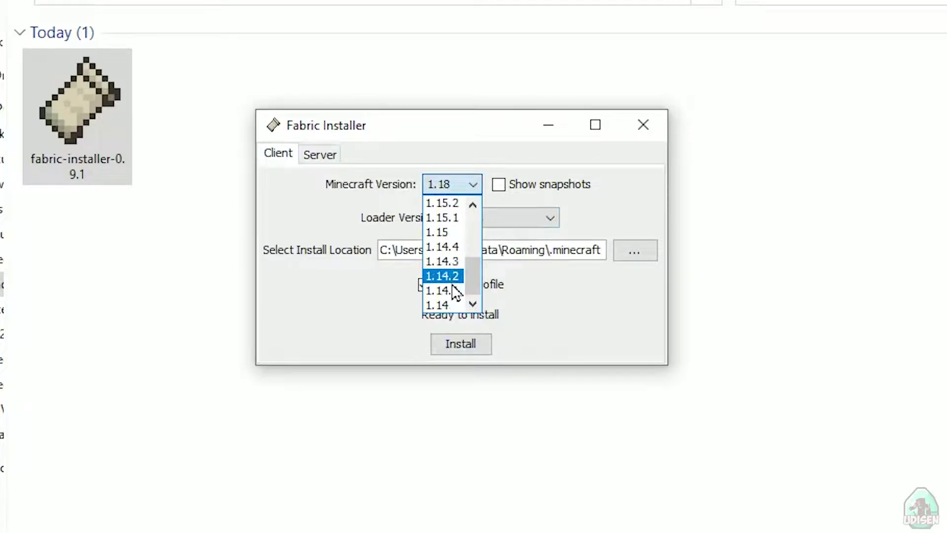
scroll(458, 220, up, 3)
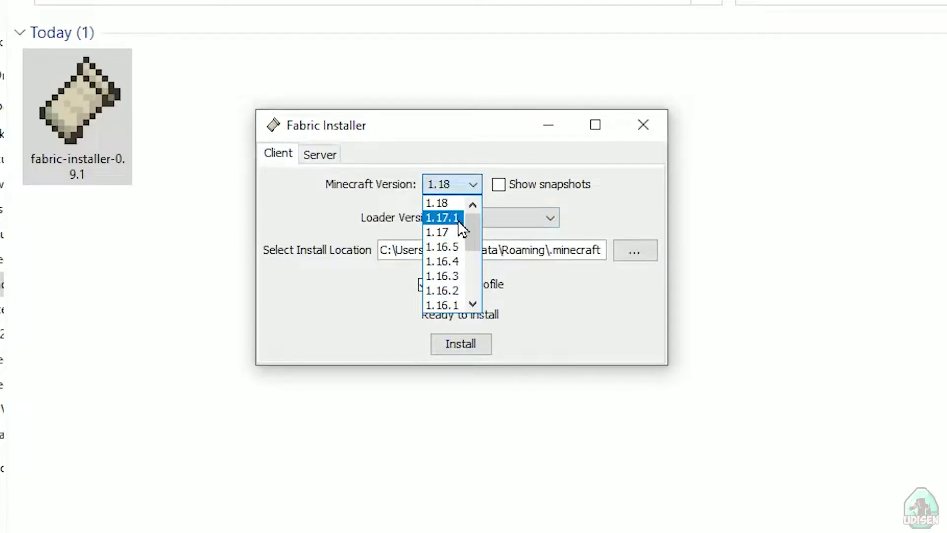
click(456, 206)
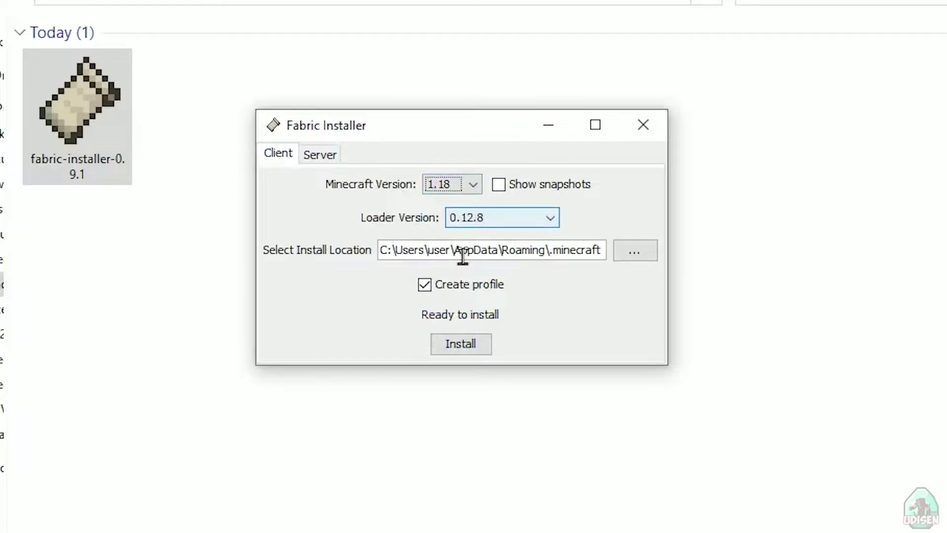
Install Fabric Loader 0.12.8 for 1.18, acknowledge the success message, and close the installer
click(453, 345)
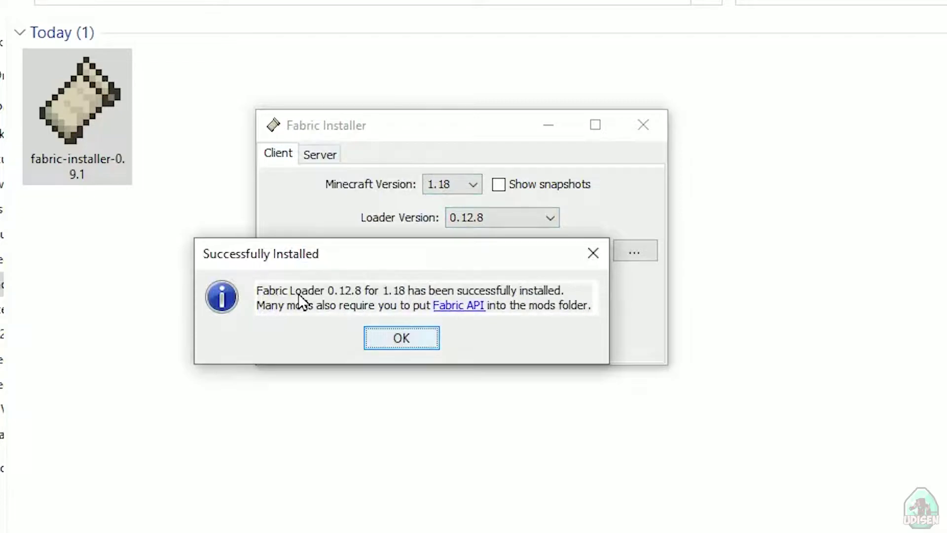
click(401, 338)
click(643, 125)
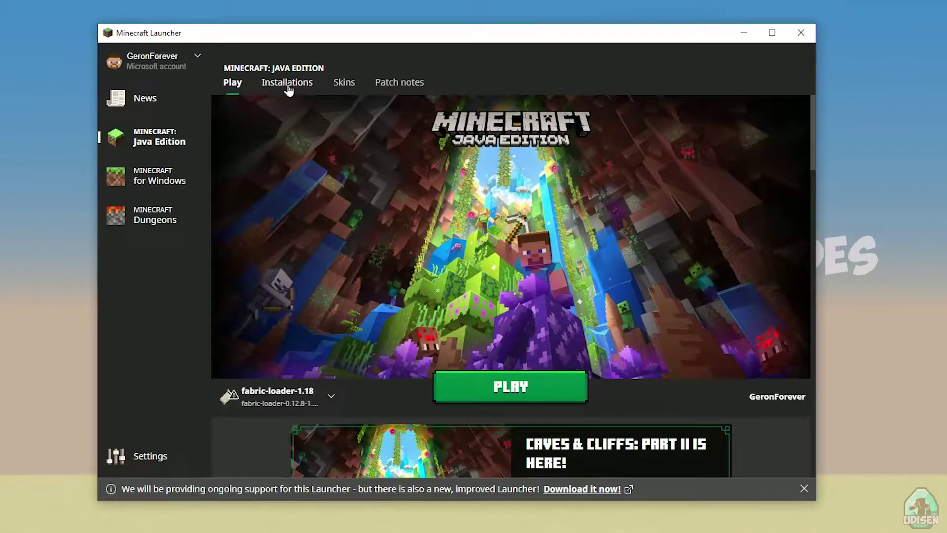
Set the fabric-loader-1.18 installation's resolution to 1280 × 720 and save it
click(288, 86)
mouse_move(742, 216)
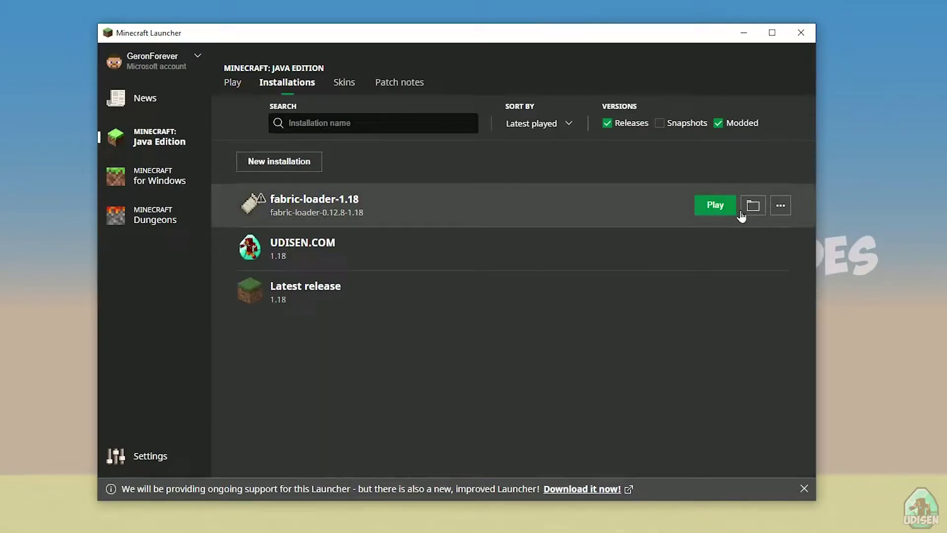
click(524, 209)
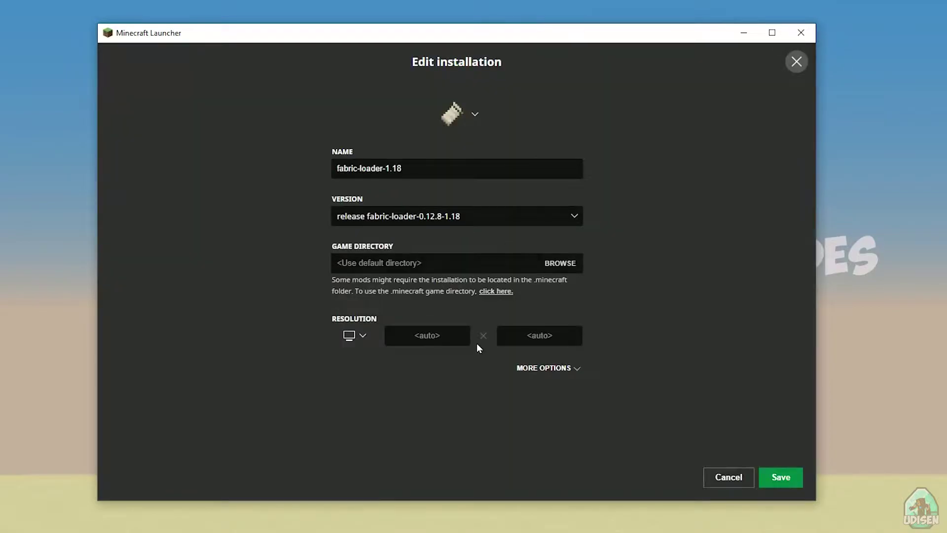
click(445, 339)
text(1280)
click(540, 335)
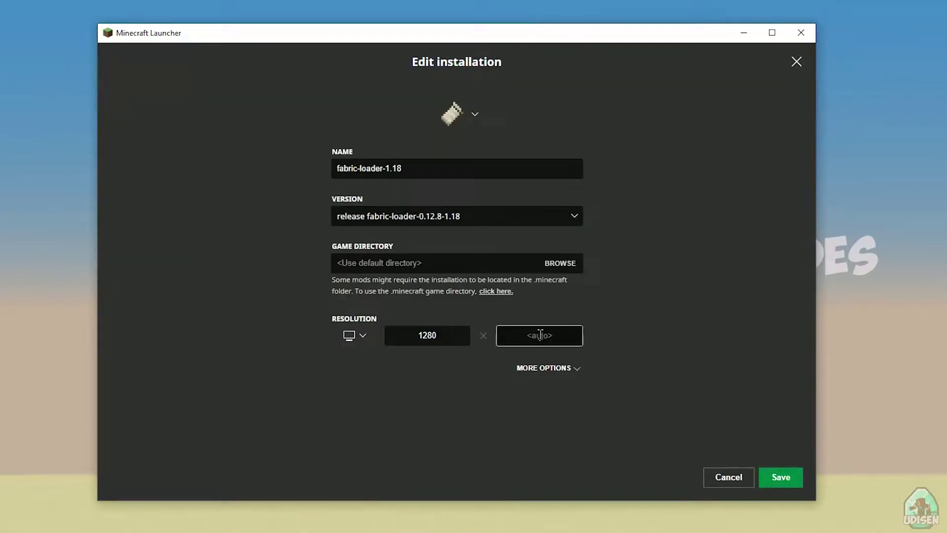
text(720)
click(781, 477)
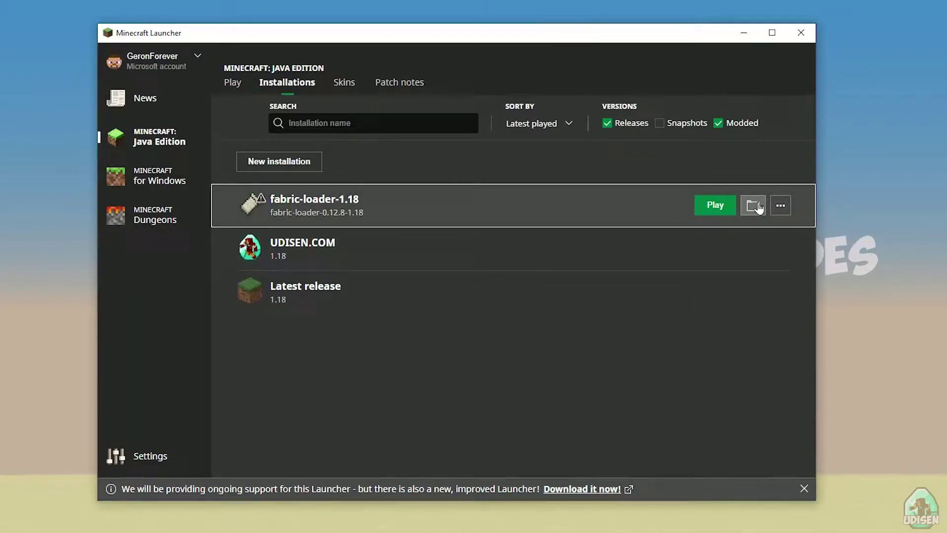
Open the installation's game folder, enter the empty mods folder, and move its window aside
click(753, 206)
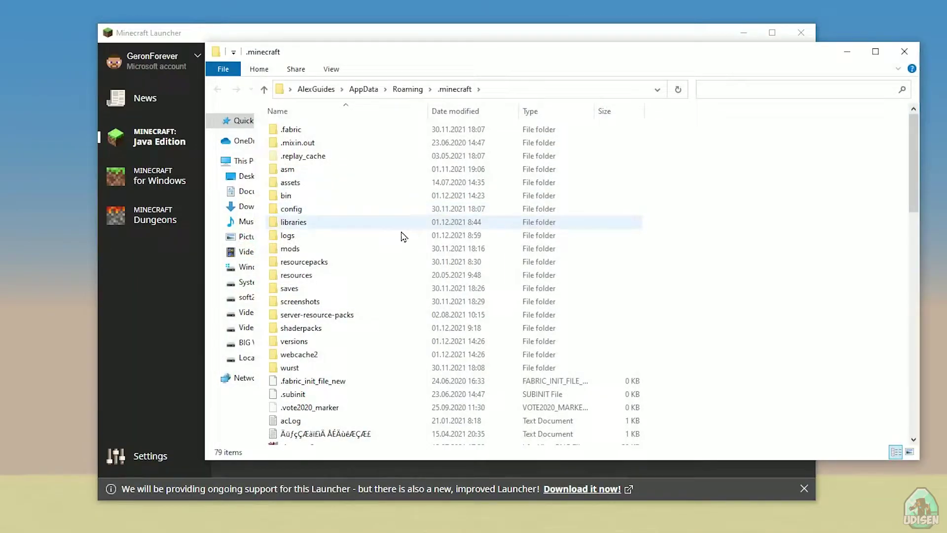
click(314, 248)
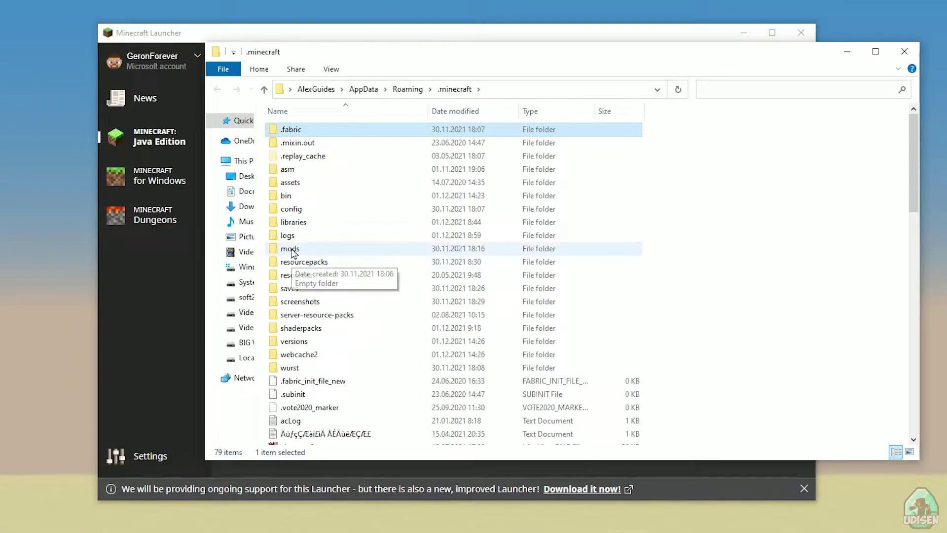
double_click(291, 250)
drag(405, 71, 223, 61)
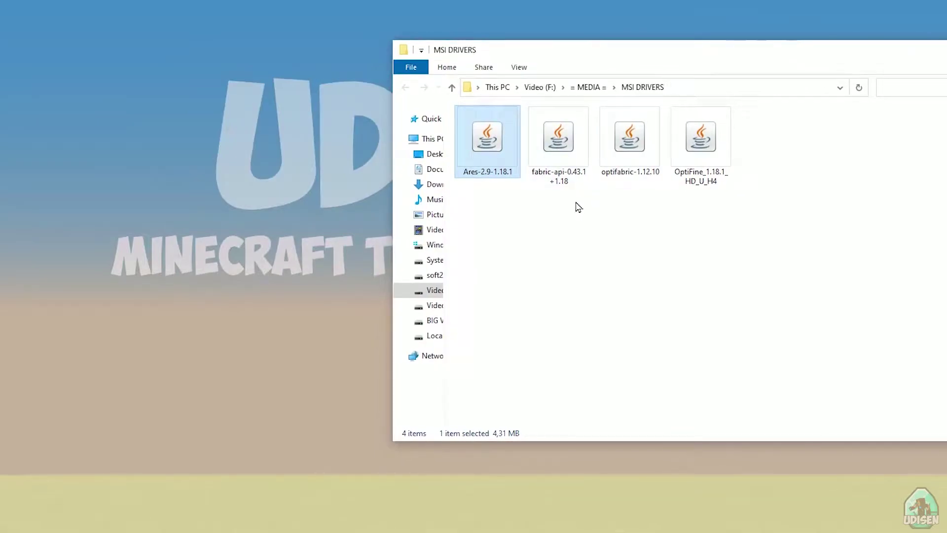
Select the Ares, fabric-api, optifabric and OptiFine jars and drag them into the mods folder
click(581, 177)
click(622, 143)
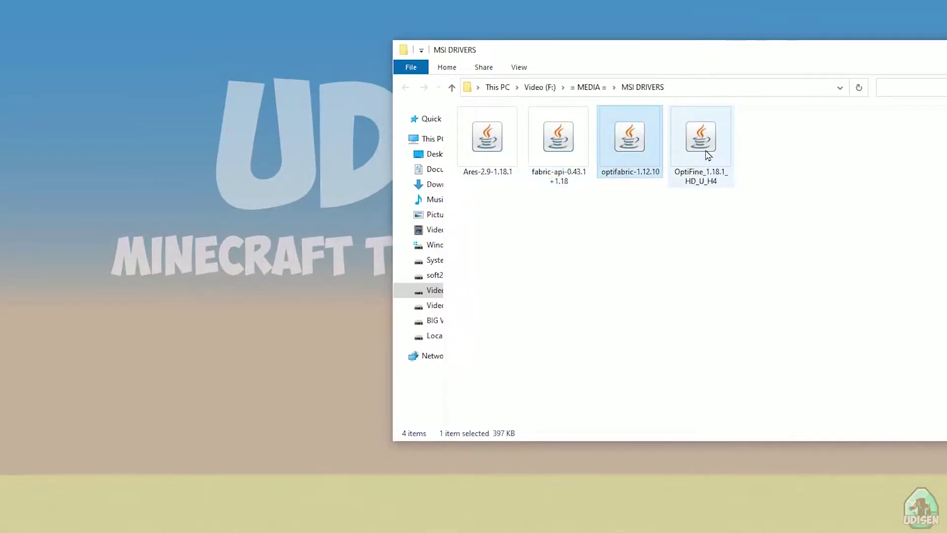
click(713, 148)
key(alt+Tab)
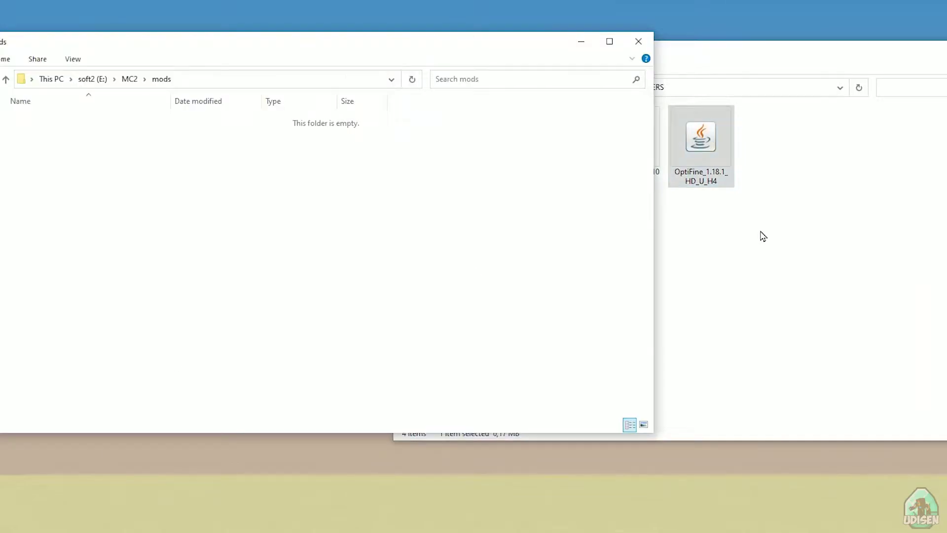
click(705, 148)
shift+click(504, 128)
drag(504, 129, 175, 160)
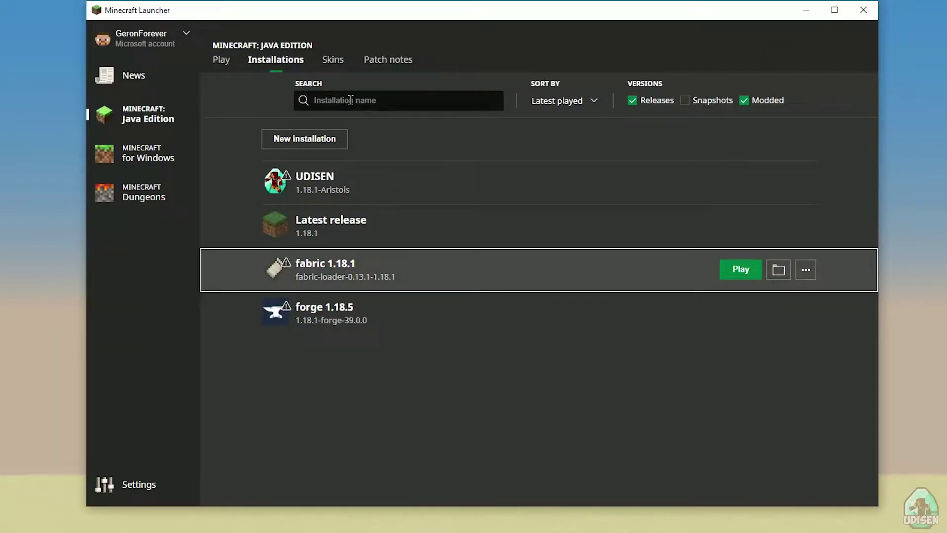
Toggle the Modded filter off and on, then edit the fabric 1.18.1 installation
click(761, 101)
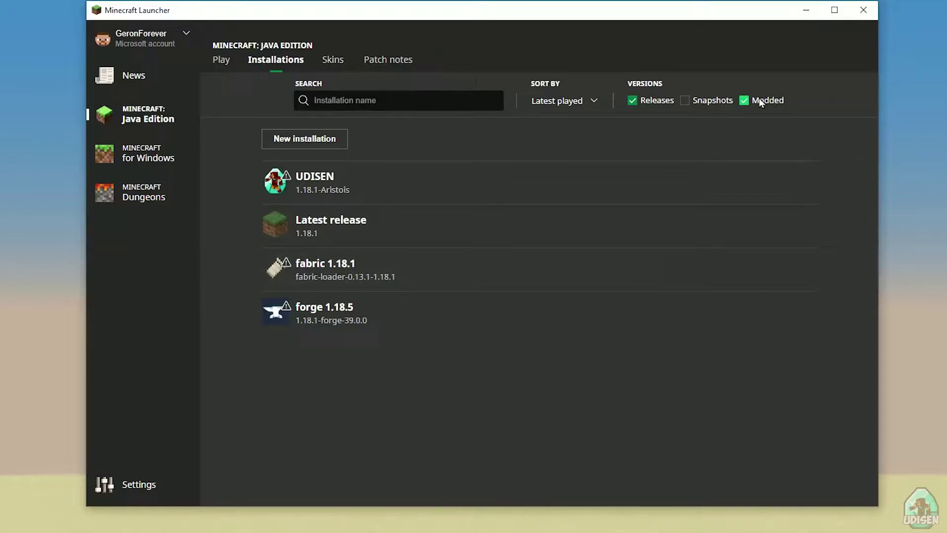
click(761, 102)
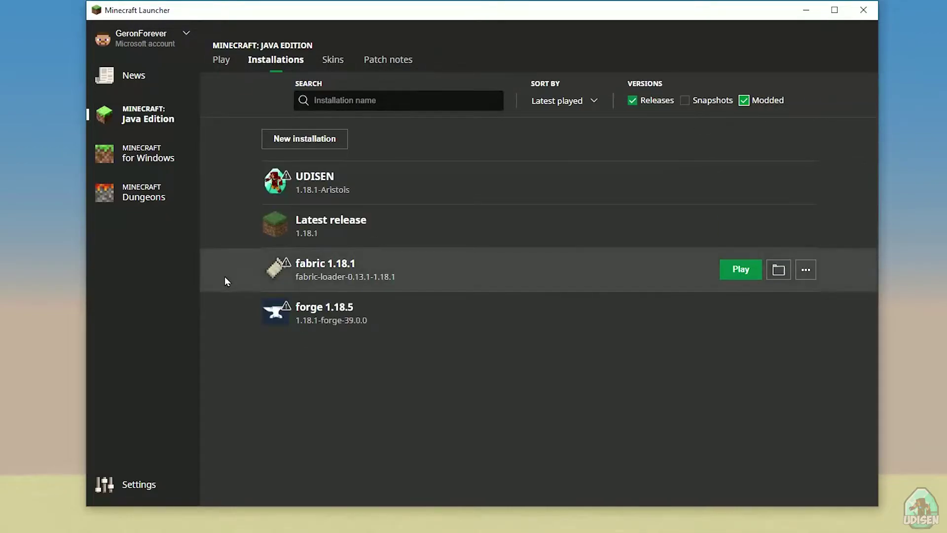
click(406, 273)
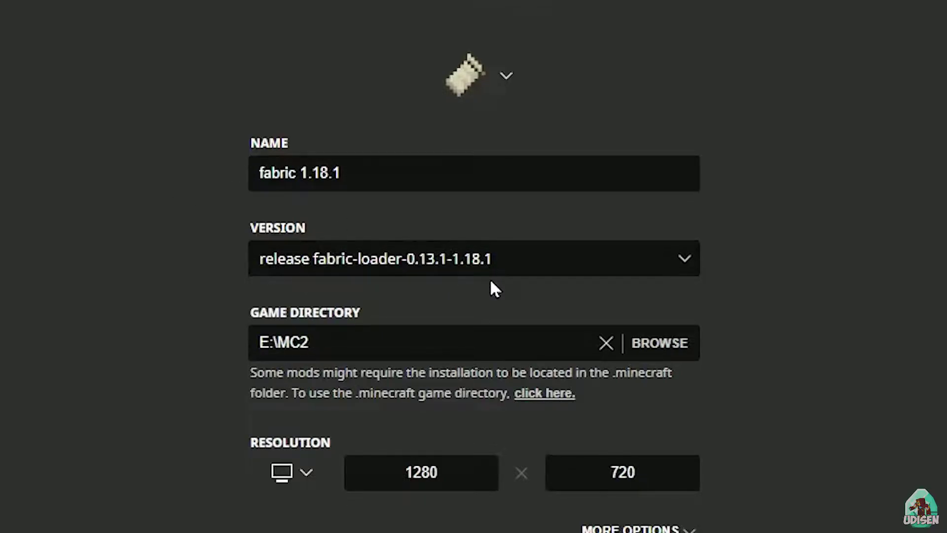
Keep fabric-loader-0.13.1-1.18.1 for now and change the installation name to fabric 1.19
click(420, 264)
click(506, 471)
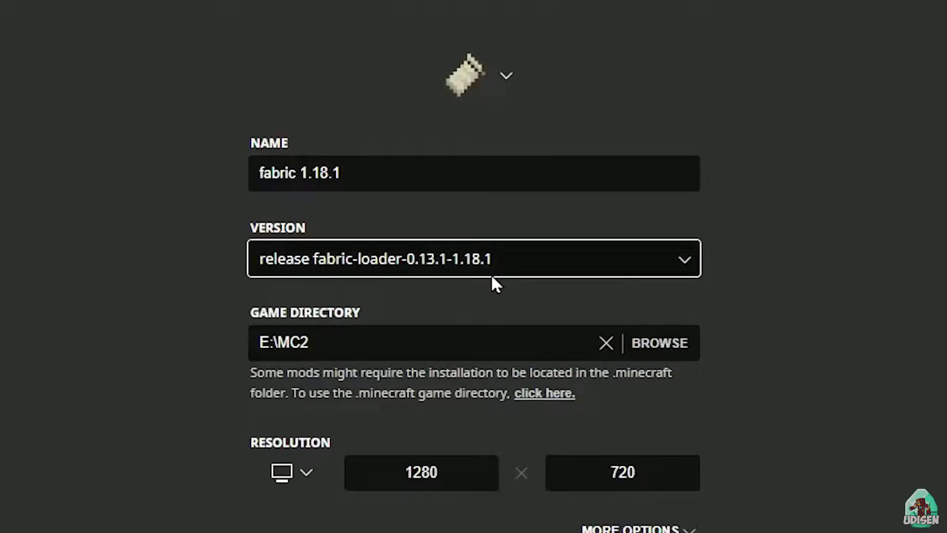
click(410, 171)
key(BackSpace)
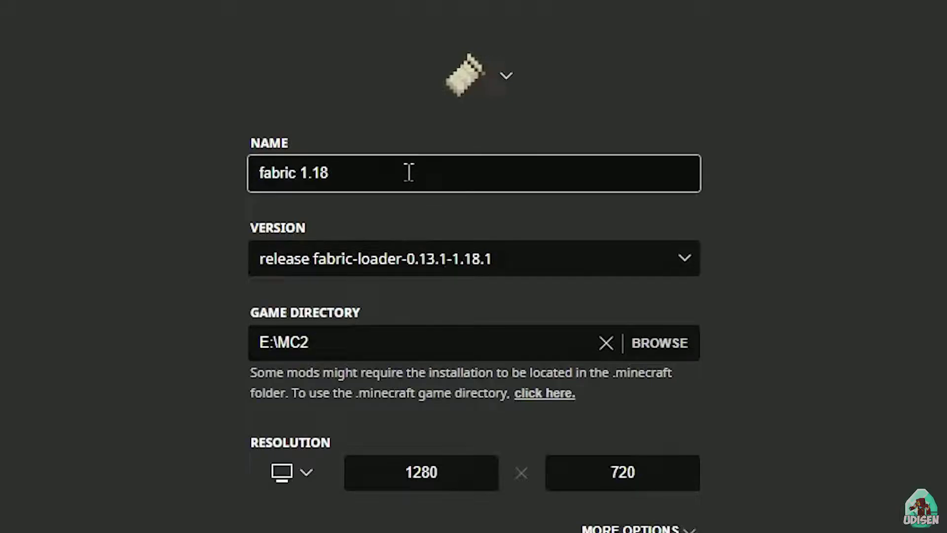
text(9)
click(365, 285)
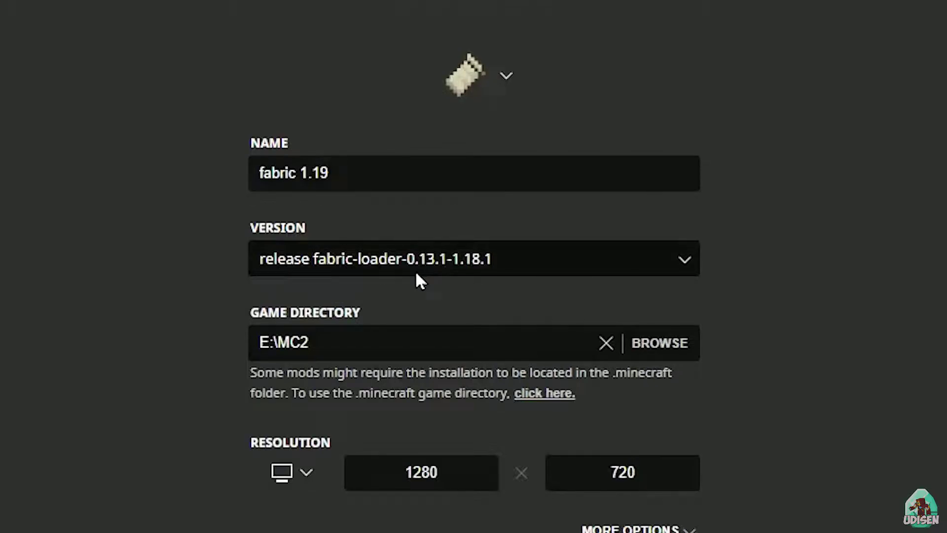
After briefly picking 0.11.6-1.17.1, set version fabric-loader-0.12.12-1.18.1 and save
click(489, 271)
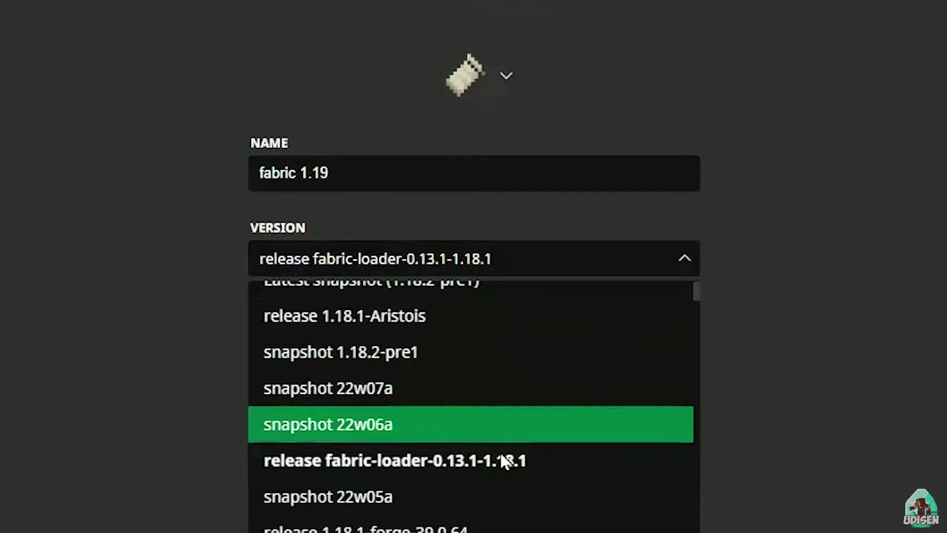
scroll(500, 459, down, 2)
scroll(481, 425, down, 4)
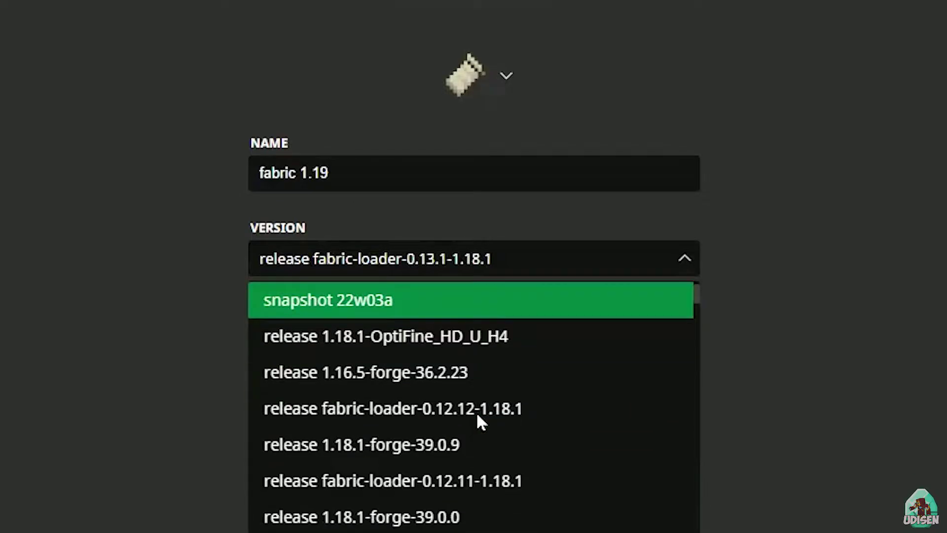
scroll(479, 418, down, 3)
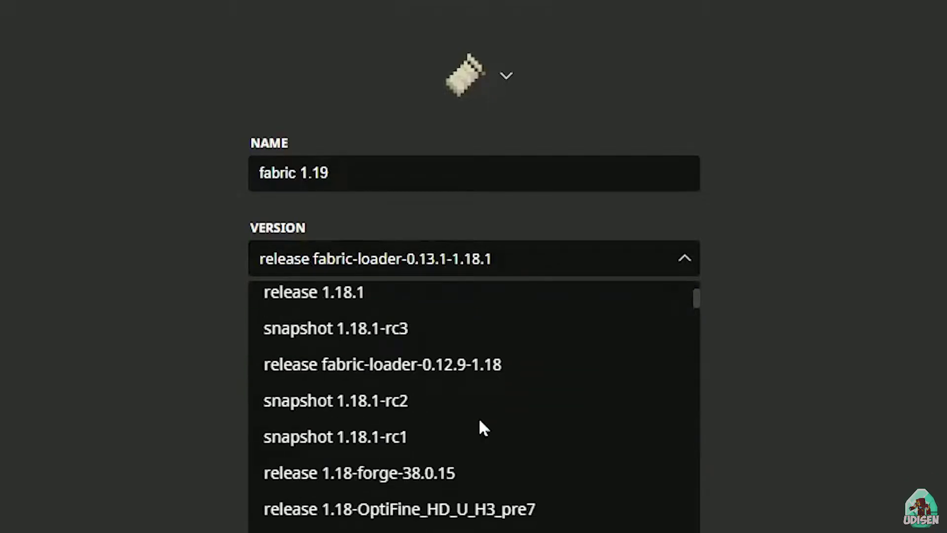
scroll(479, 417, down, 4)
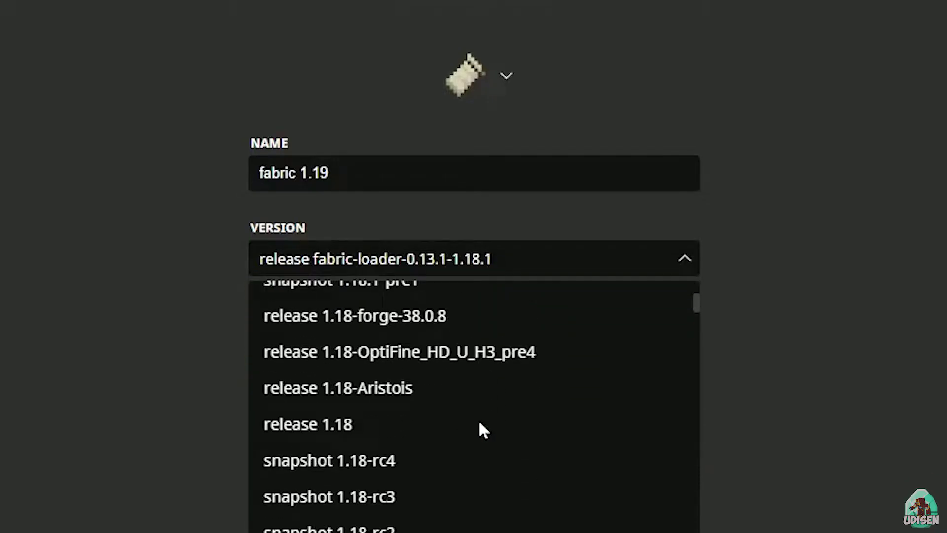
scroll(477, 423, down, 10)
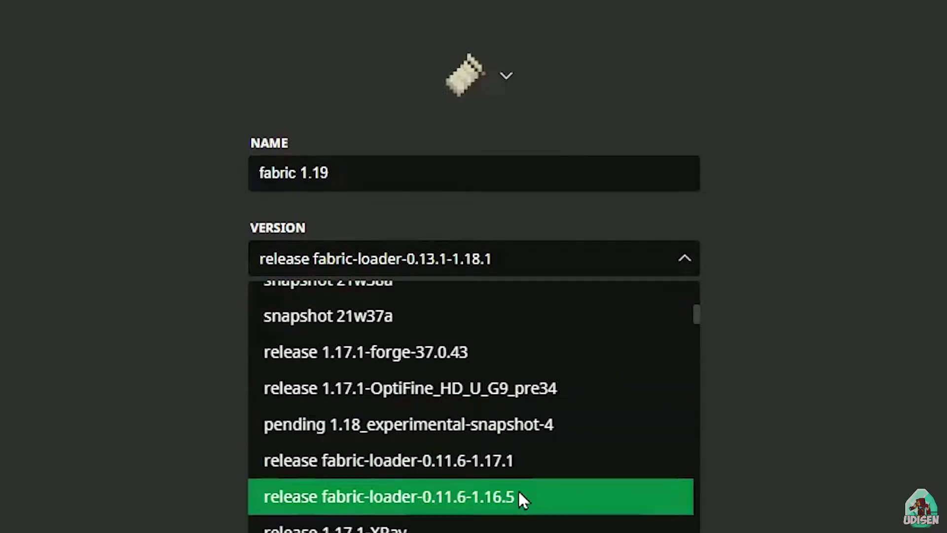
click(510, 461)
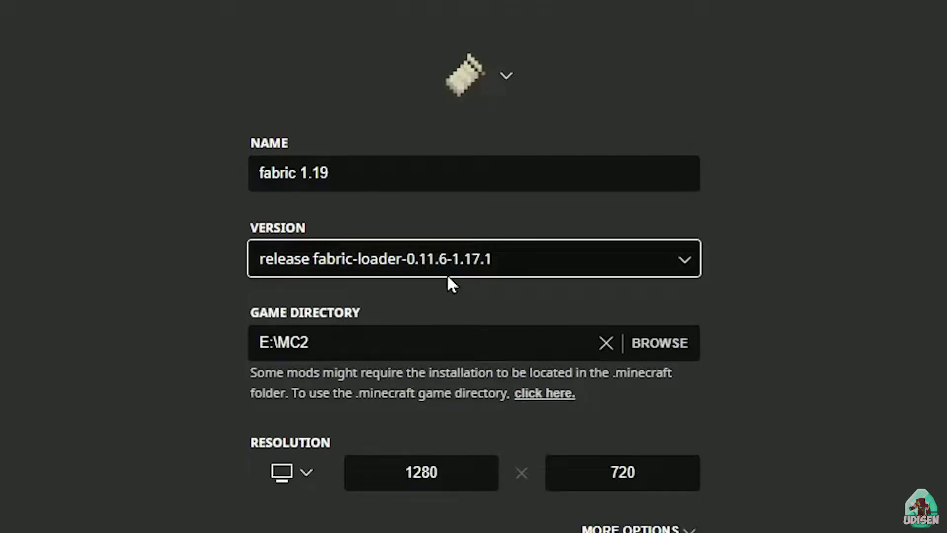
click(470, 262)
scroll(516, 400, up, 8)
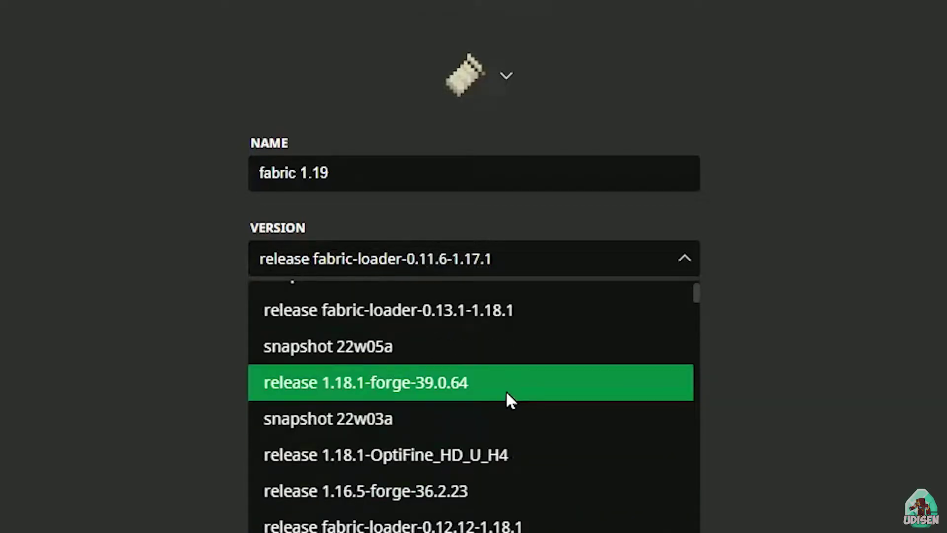
scroll(505, 390, down, 3)
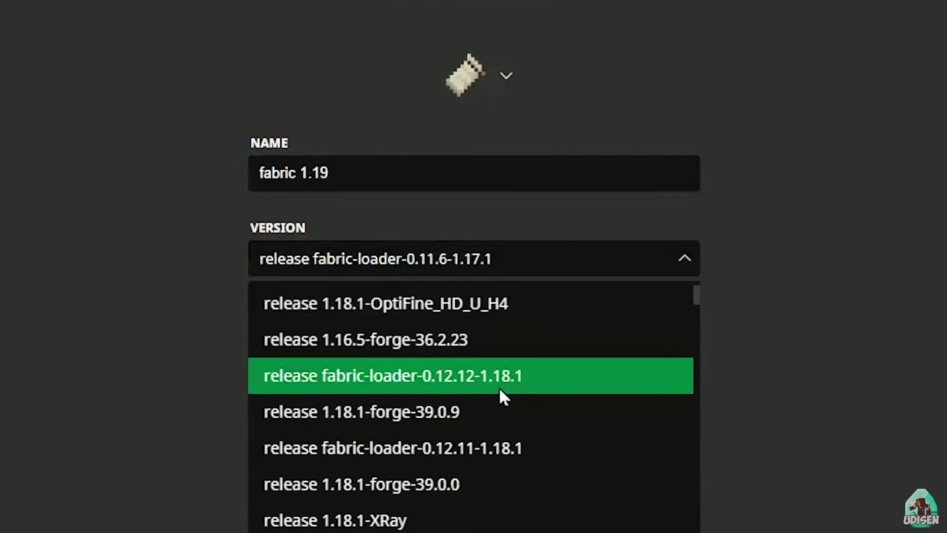
click(499, 387)
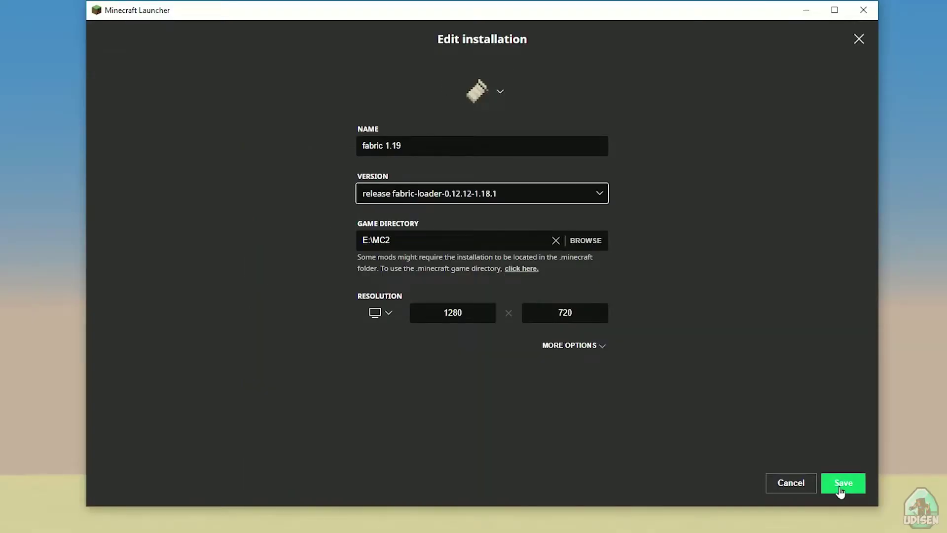
click(843, 483)
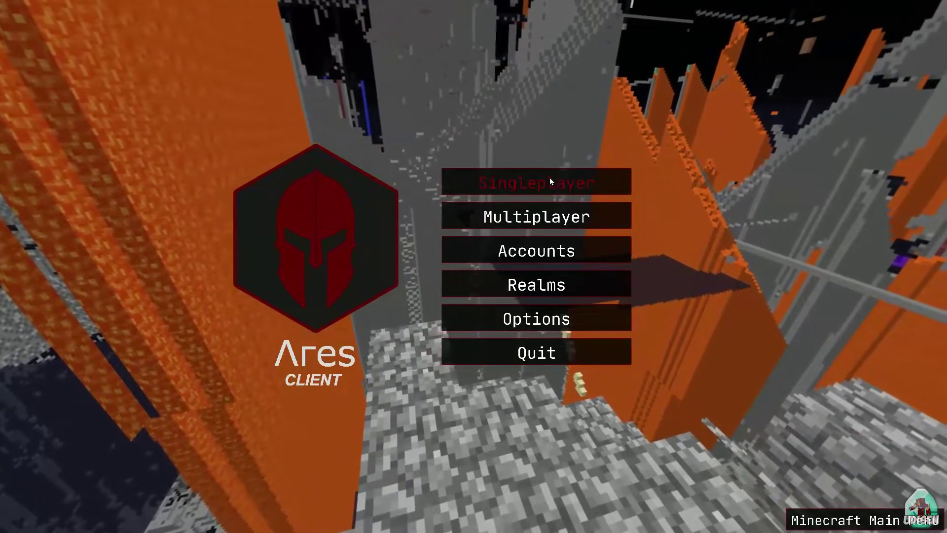
Select Datapack Guides, then back out to view the shader pack list under Video Settings
click(549, 181)
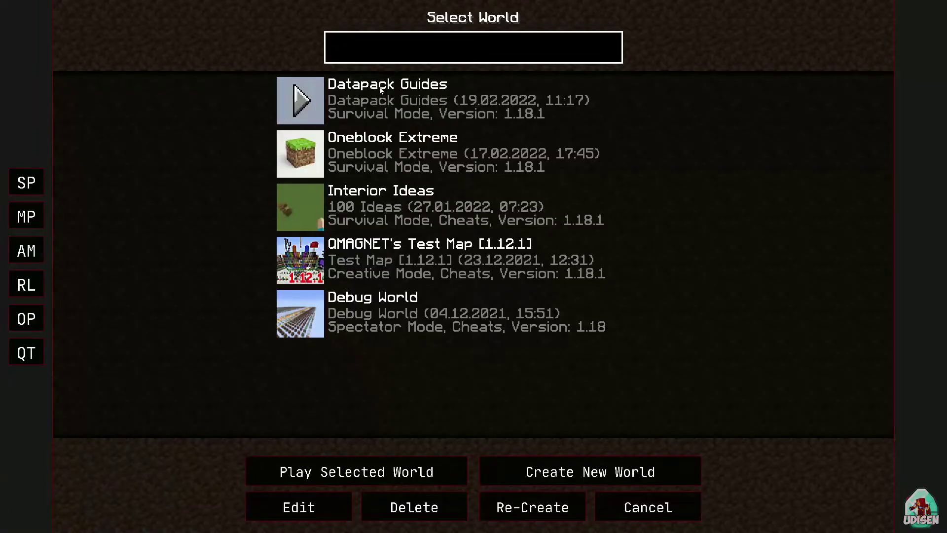
click(381, 90)
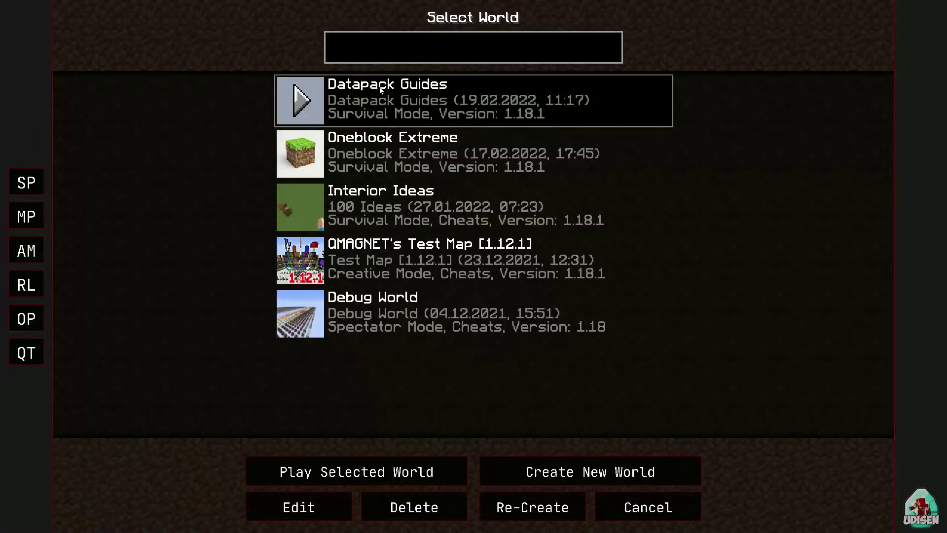
click(699, 515)
click(538, 324)
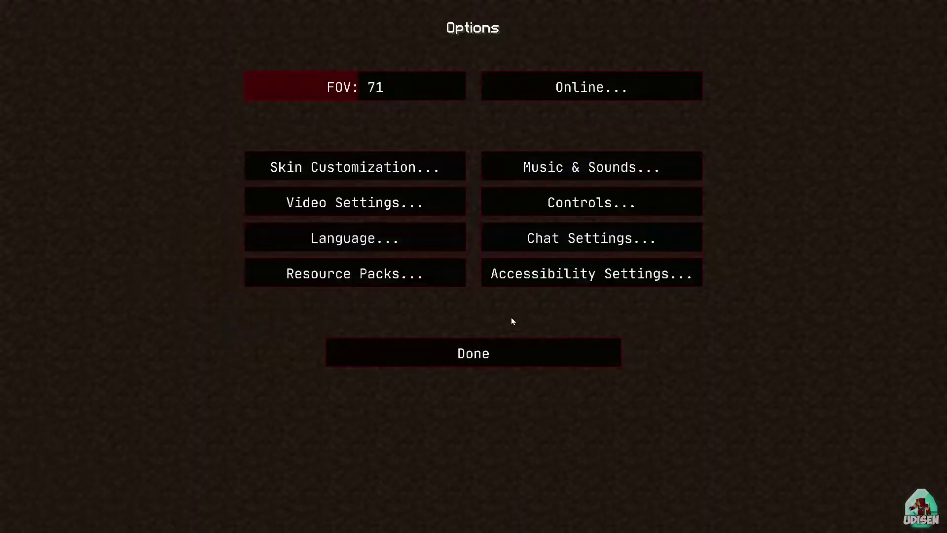
click(330, 203)
click(334, 271)
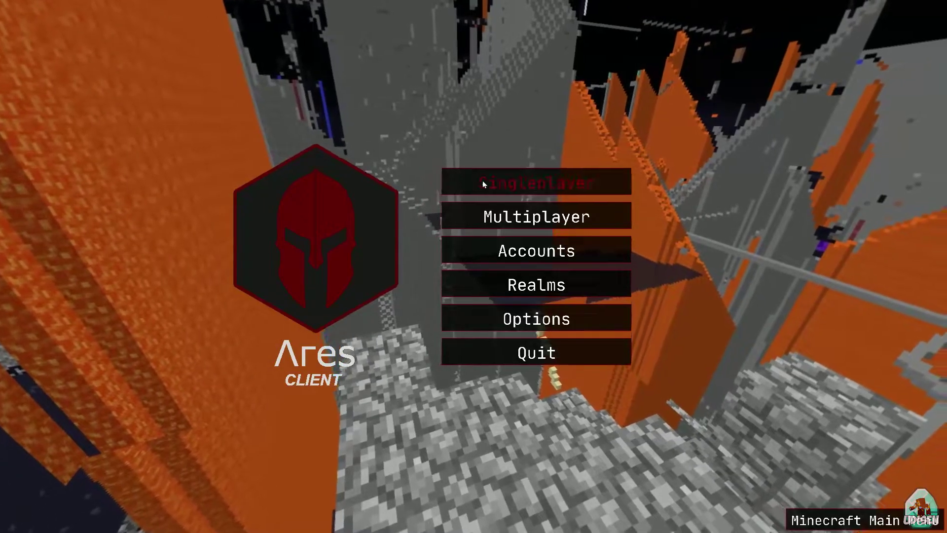
Reopen Singleplayer and load the Datapack Guides world
click(482, 180)
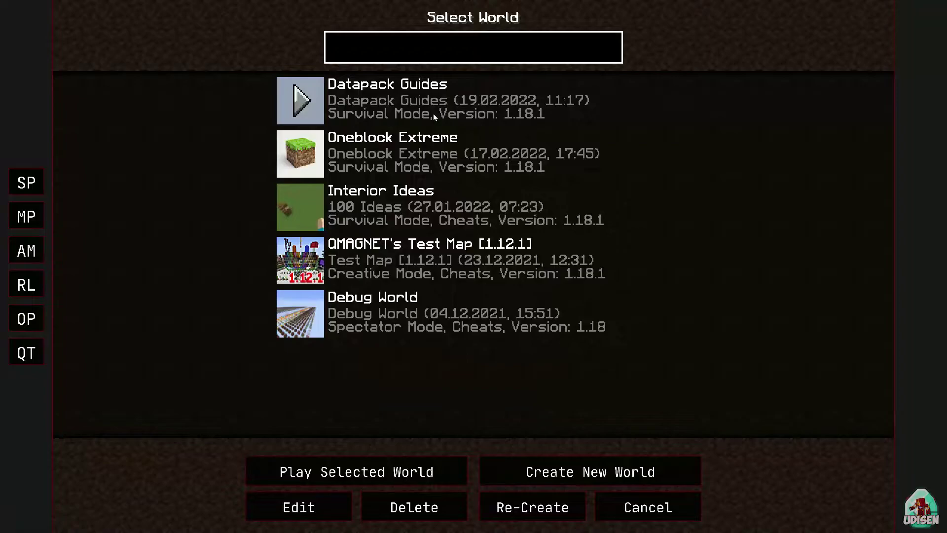
click(433, 112)
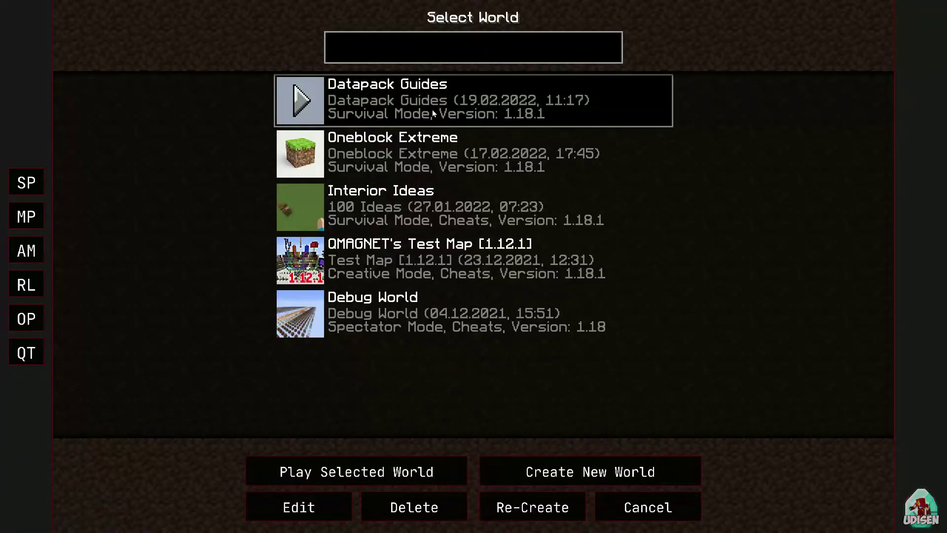
double_click(432, 110)
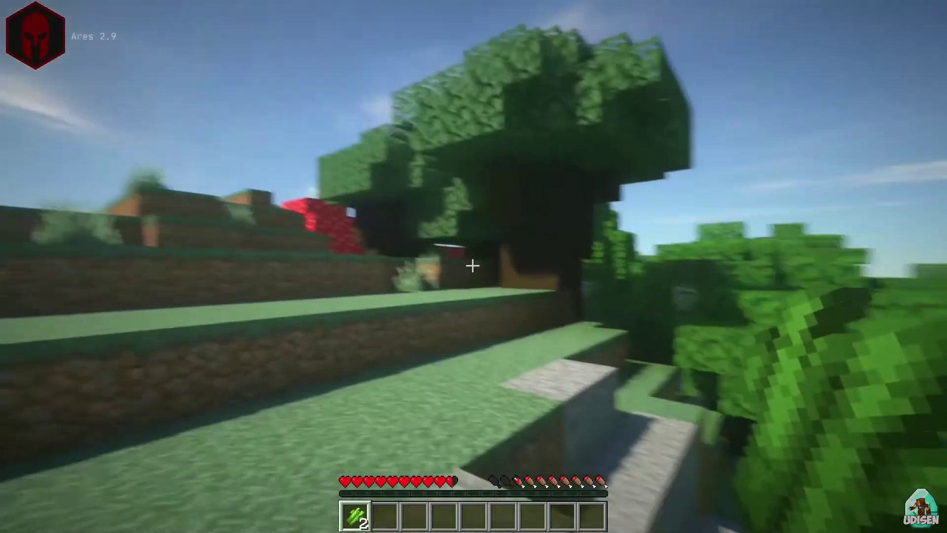
Walk forward, review the full Key Binds list to the bottom, then resume play
key(w)
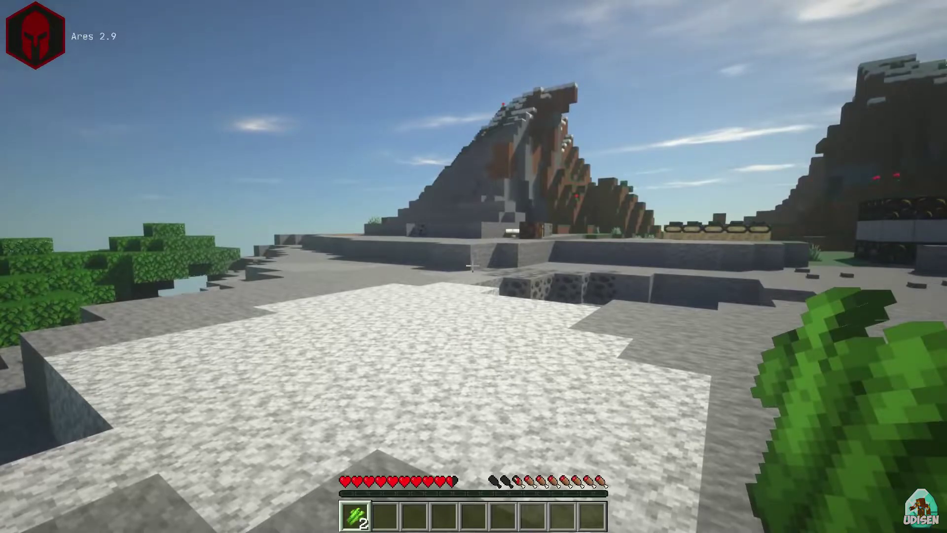
key(Escape)
click(444, 268)
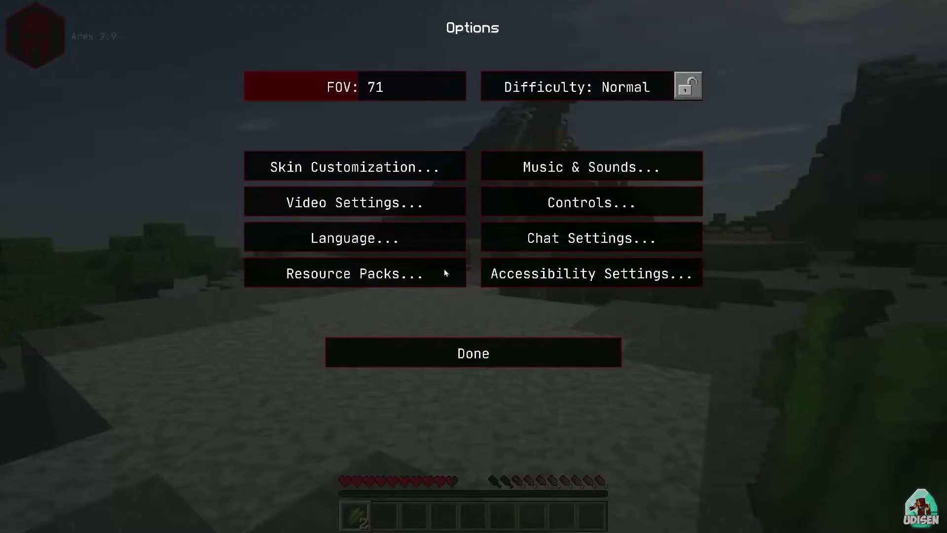
click(557, 206)
click(671, 91)
drag(717, 77, 728, 362)
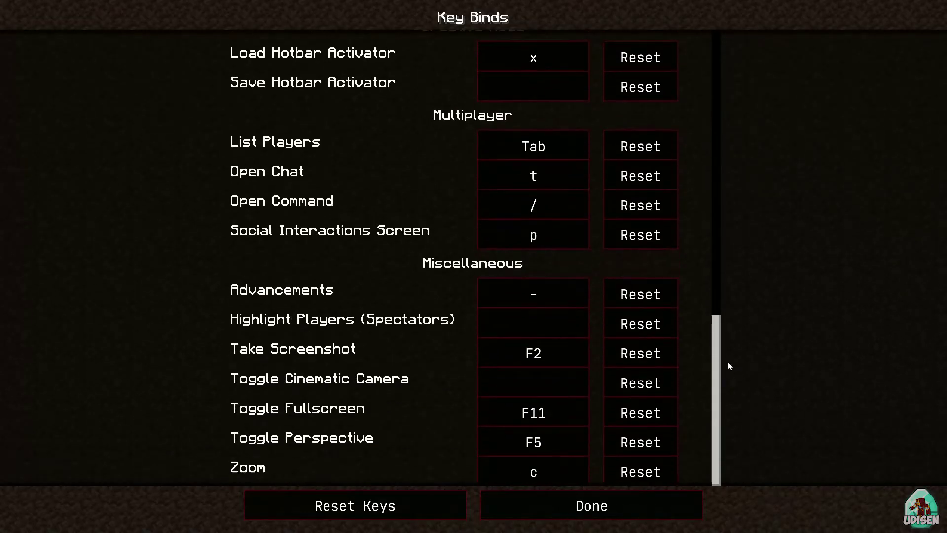
key(Escape)
key(Escape)
key(Escape)
key(Escape)
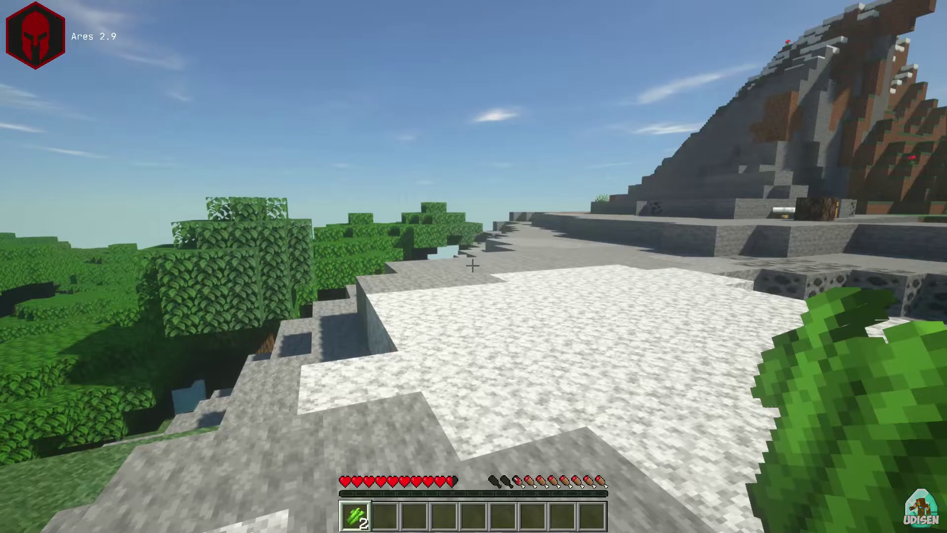
In the Ares ClickGUI, dismiss Welcome and set out expanded COMBAT and EXPLOIT panels
key(Shift_R)
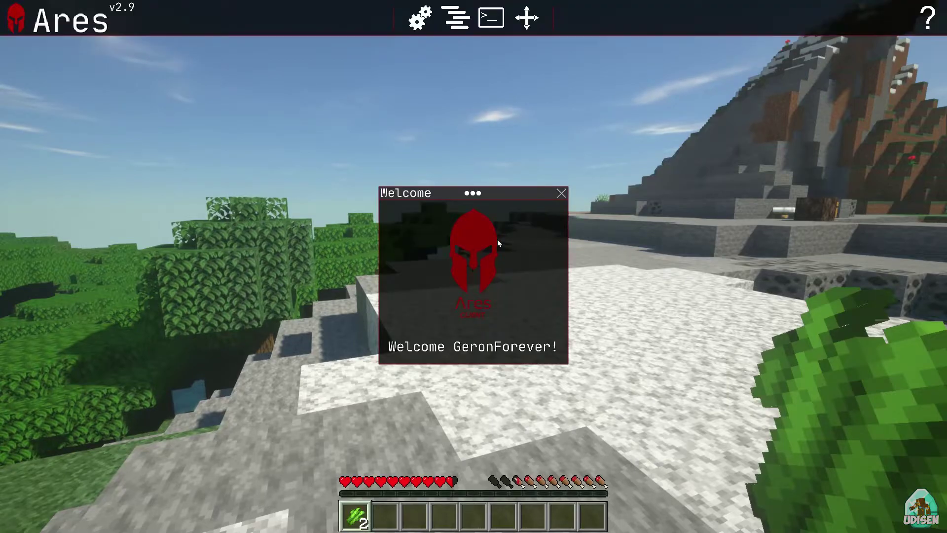
click(561, 194)
click(450, 26)
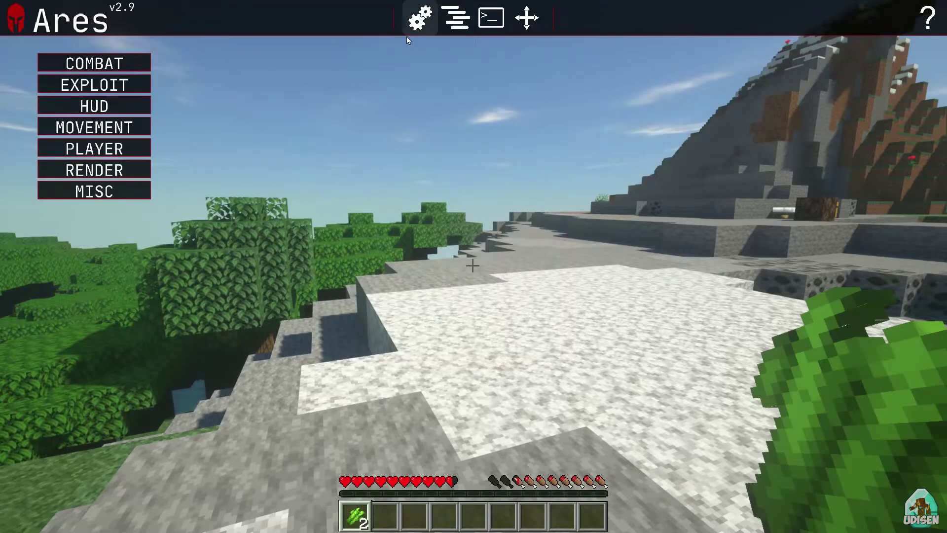
drag(118, 65, 422, 73)
click(422, 73)
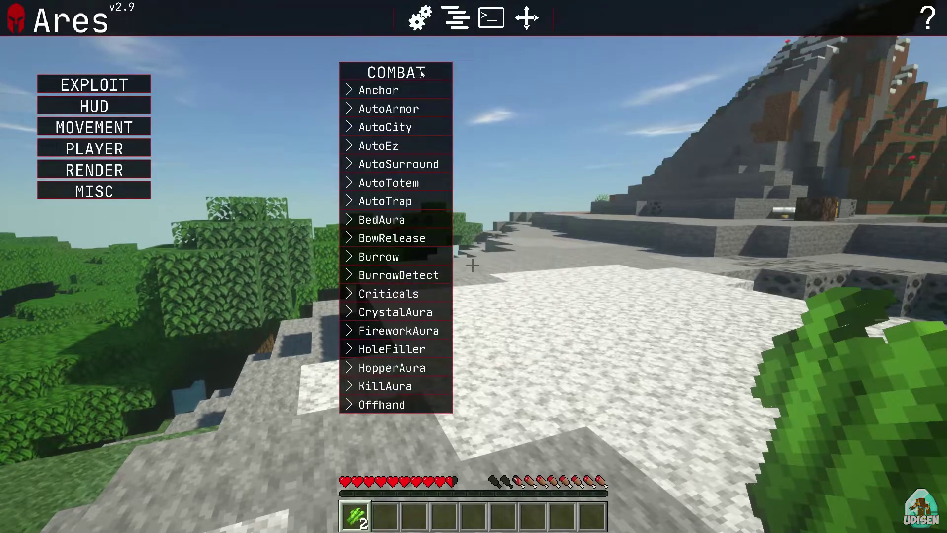
click(92, 85)
drag(93, 85, 256, 69)
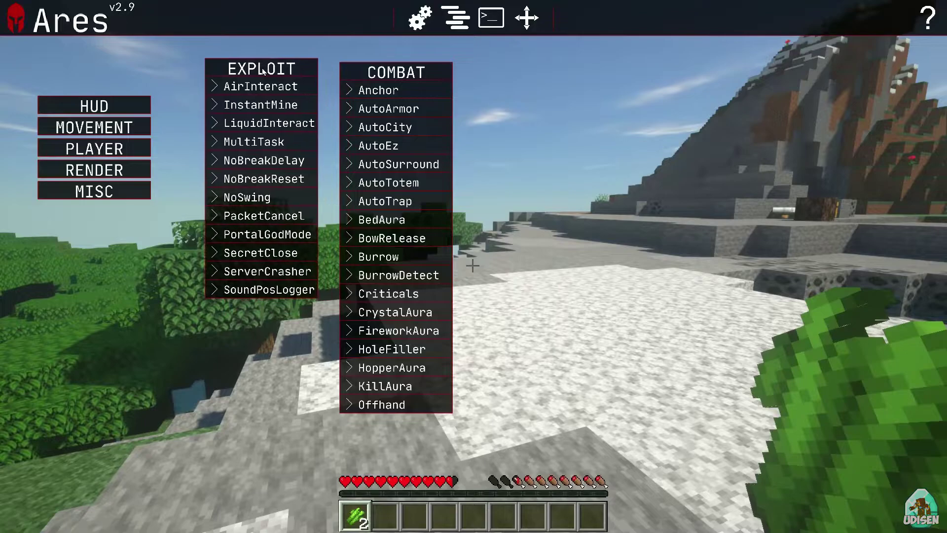
Add HUD at the far right, plus MOVEMENT, PLAYER, RENDER and MISC panels
click(104, 104)
drag(104, 106, 866, 71)
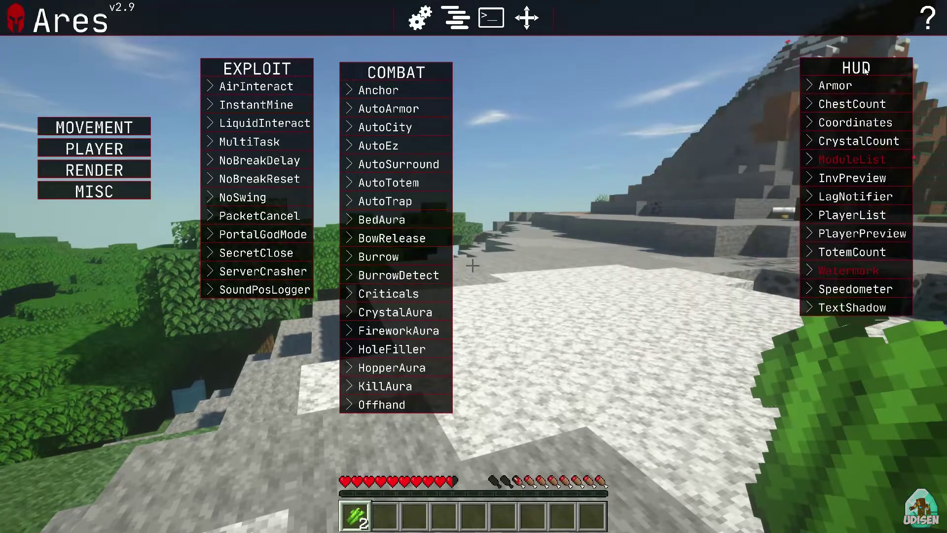
click(103, 127)
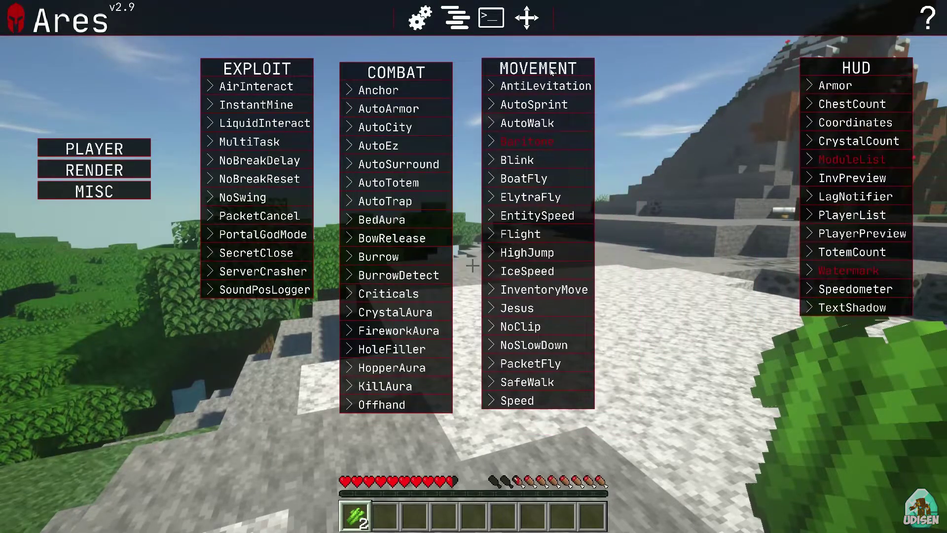
click(123, 149)
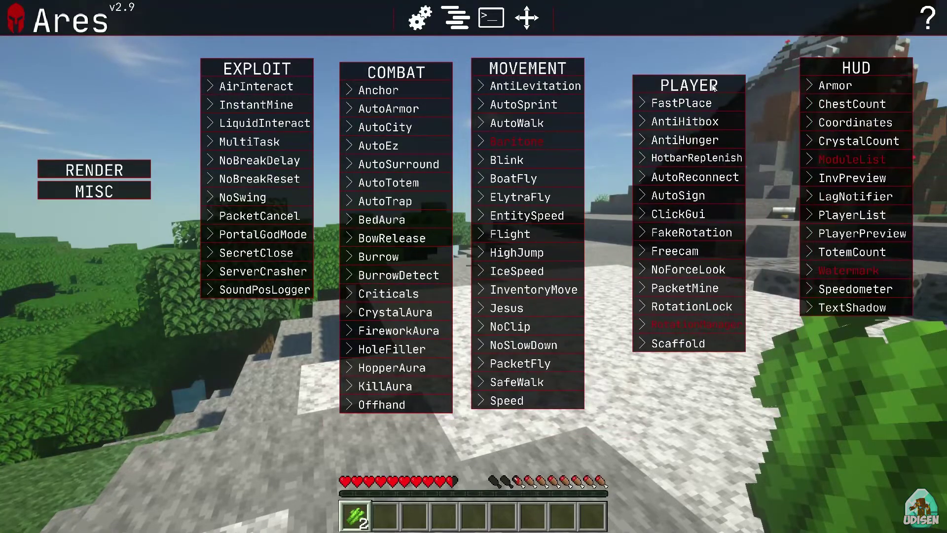
click(121, 172)
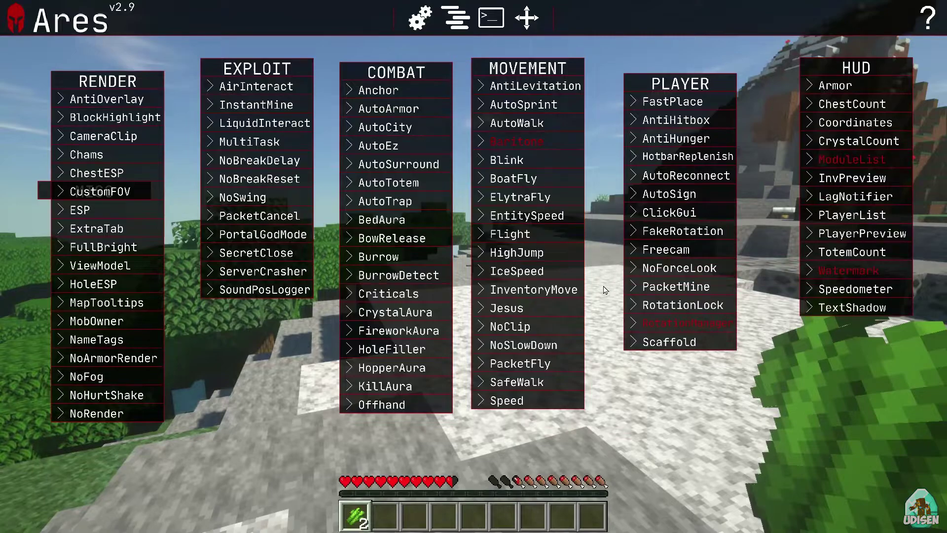
drag(44, 192, 228, 316)
Screenshot the panels with F2, enable AutoWalk, watch it walk, then reopen the GUI
key(F2)
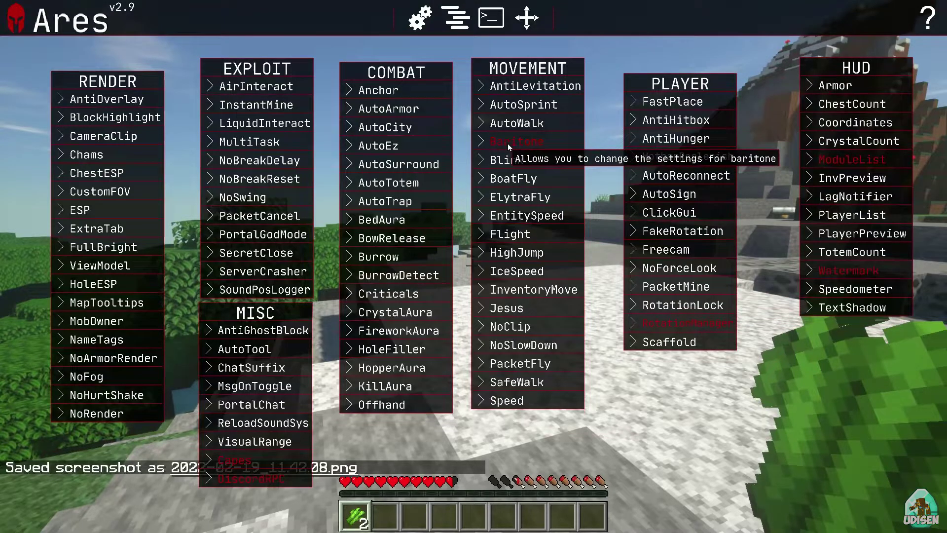
click(509, 125)
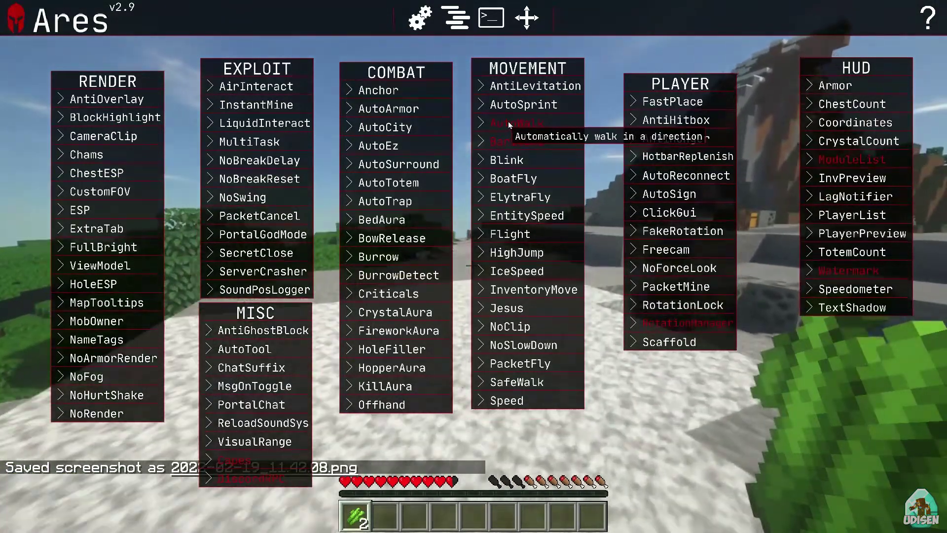
key(Escape)
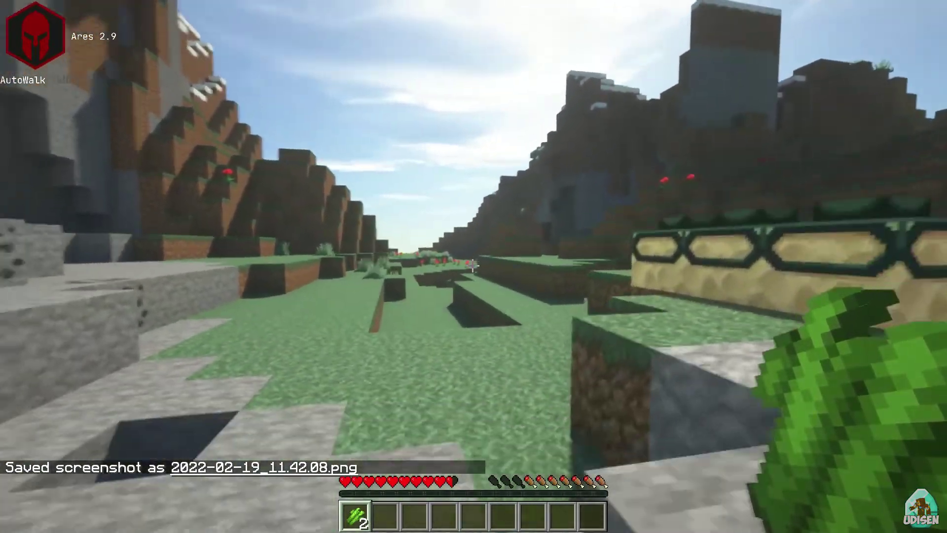
key(Shift_R)
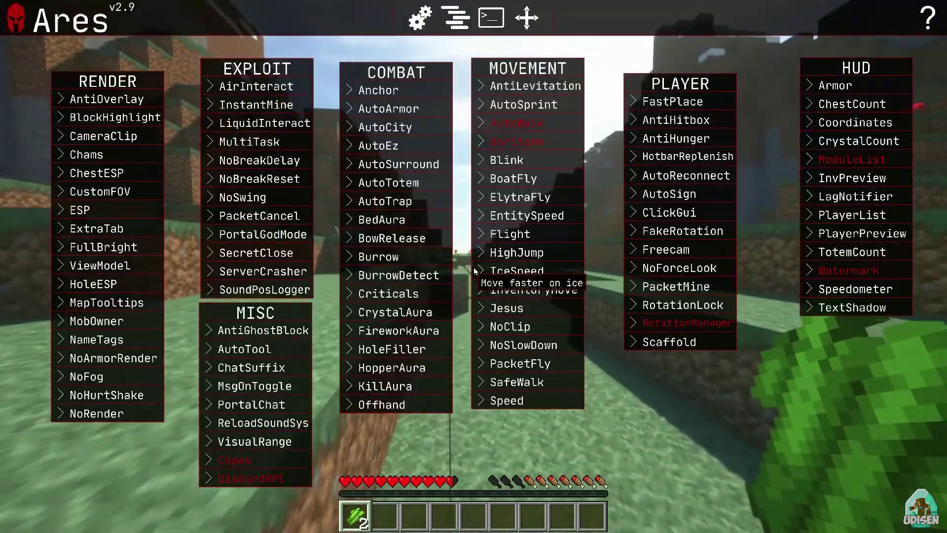
Expand AutoWalk to show its Mode: SMART setting, then close the ClickGUI
click(518, 124)
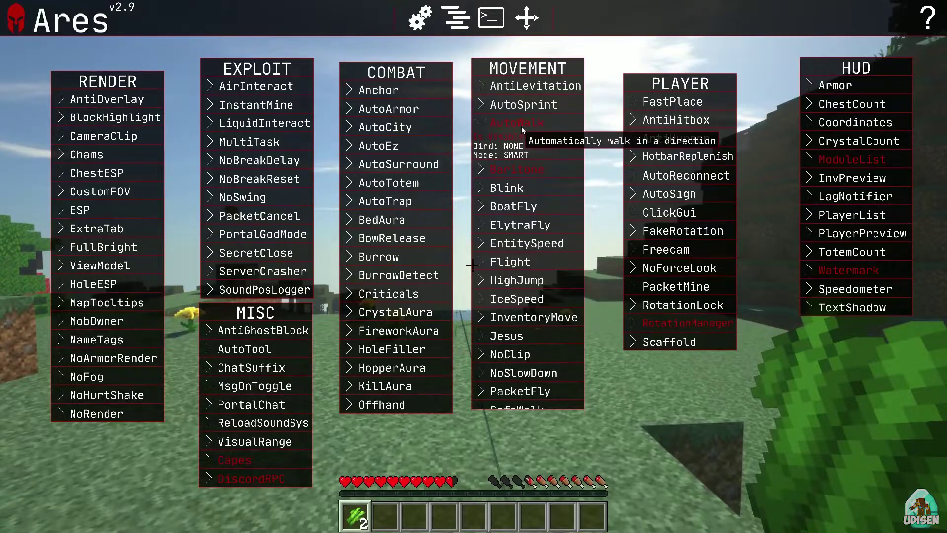
key(Escape)
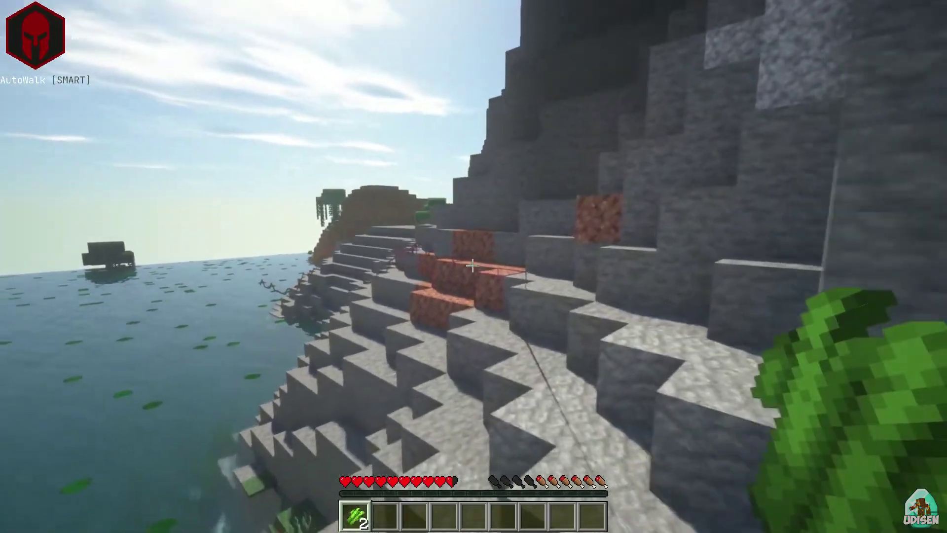
Reopen the ClickGUI, scroll the COMBAT list, enable HopperAura, and return to play
key(Shift_R)
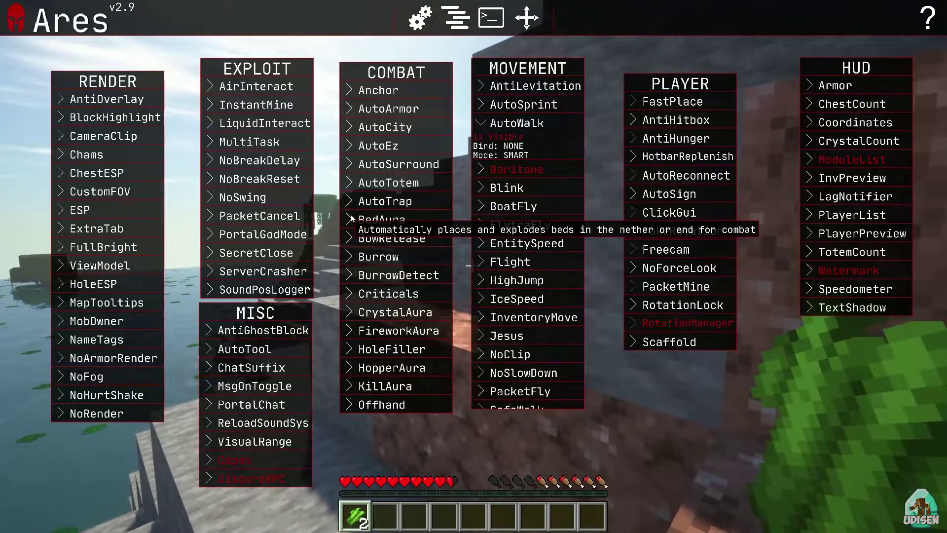
scroll(142, 220, down, 2)
scroll(141, 246, down, 3)
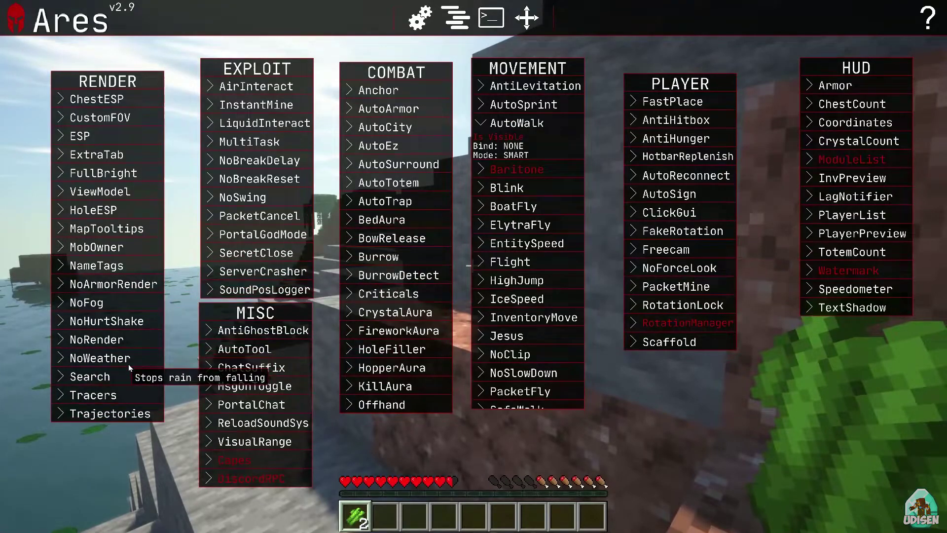
scroll(150, 205, up, 3)
scroll(148, 205, up, 1)
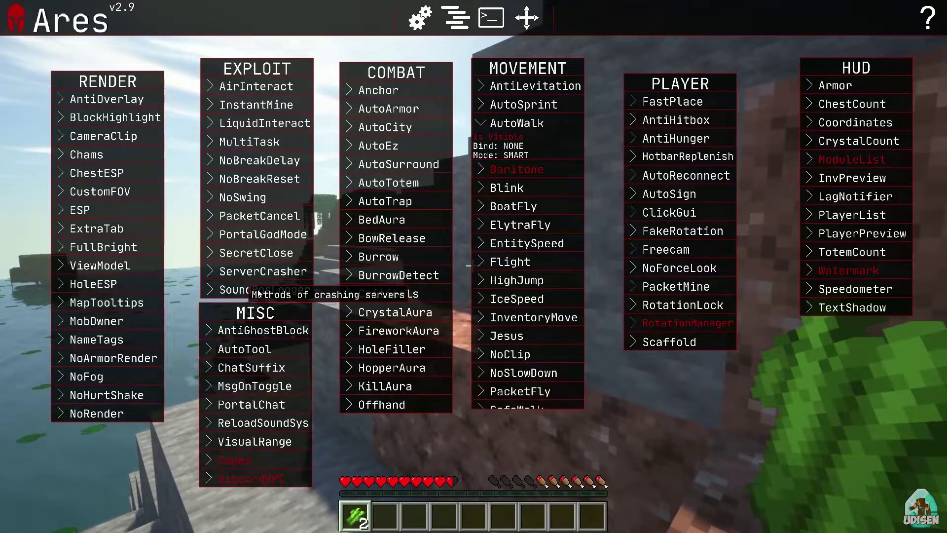
scroll(413, 290, down, 4)
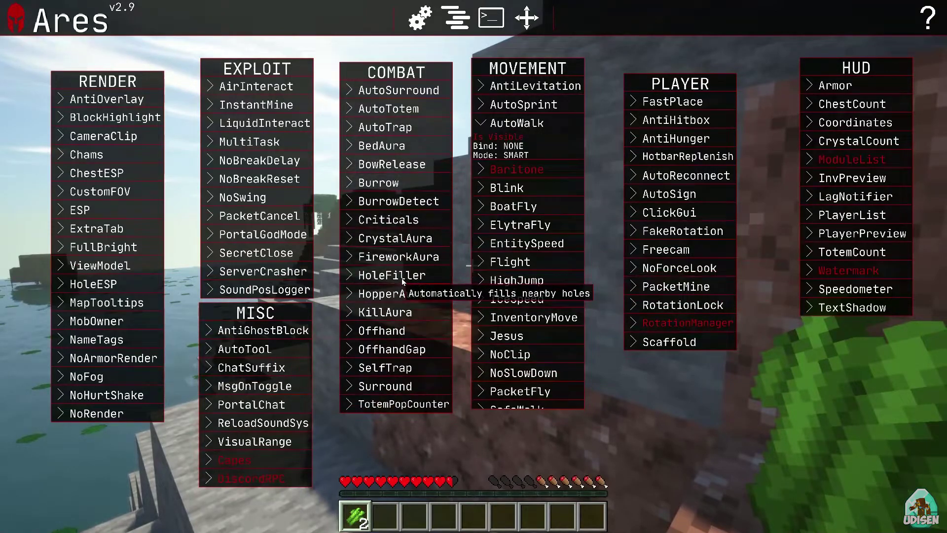
click(398, 312)
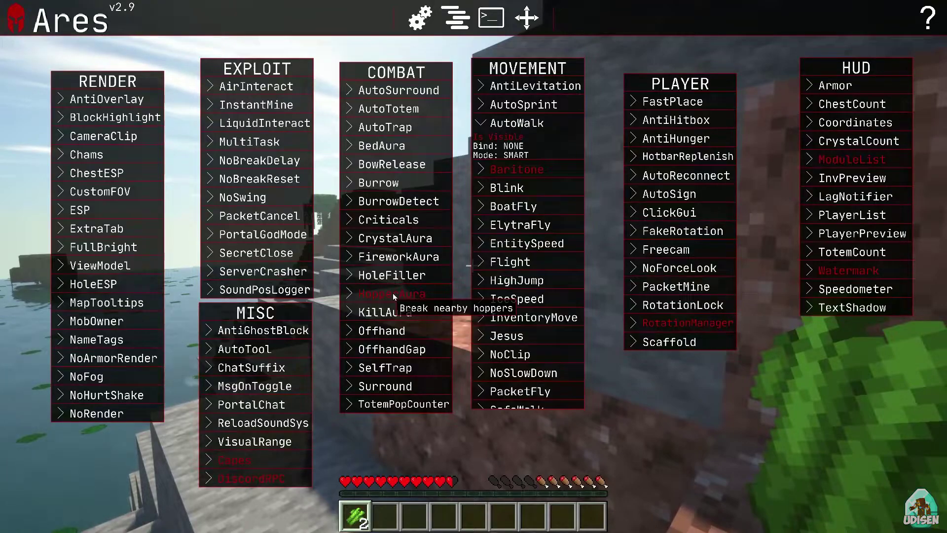
key(Escape)
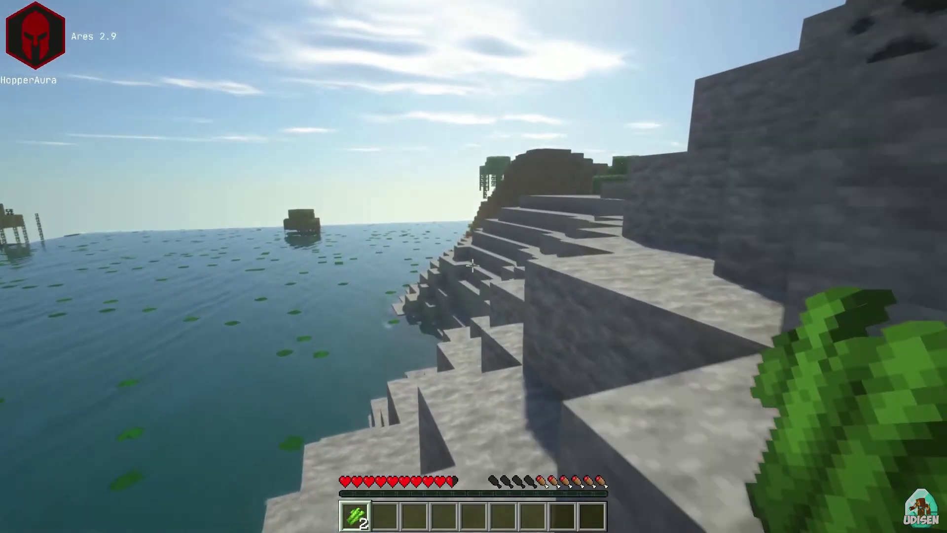
Open the player inventory, then bring up the Ares module menu
key(e)
key(e)
key(e)
key(e)
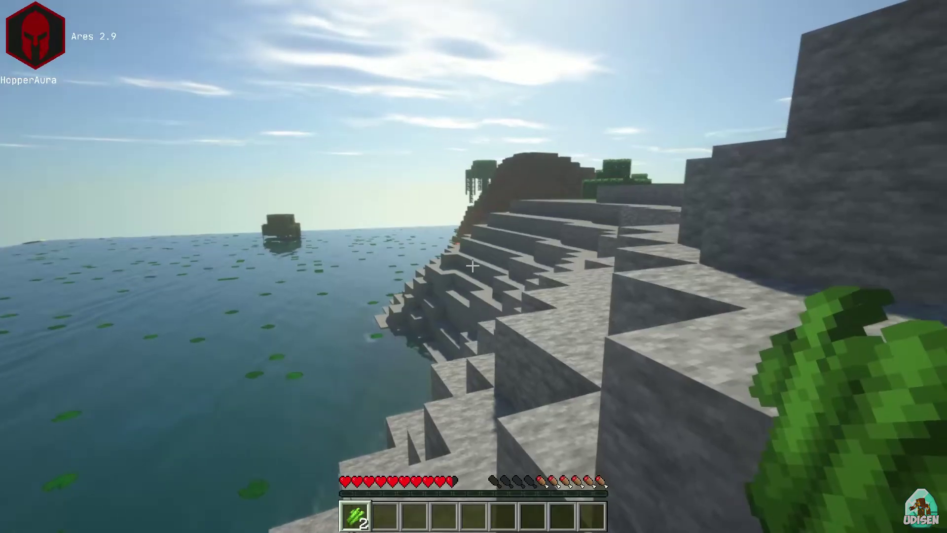
key(Shift_R)
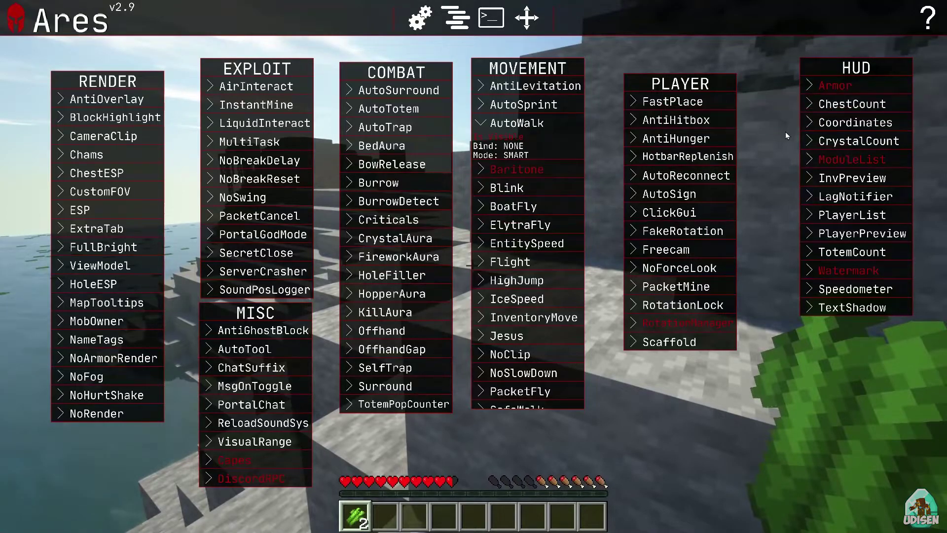
Close the module menu and start a LAN world with cheats allowed
key(Escape)
text(/G)
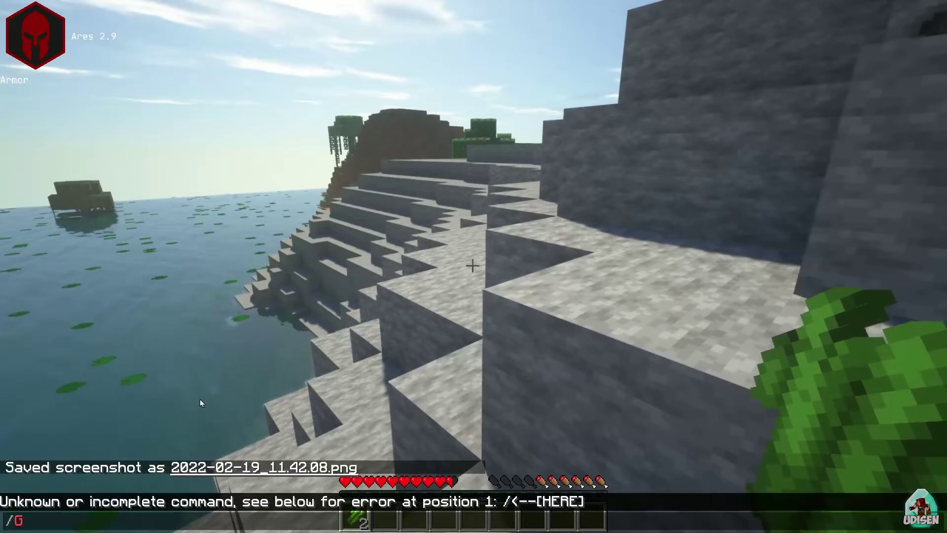
key(BackSpace)
key(BackSpace)
key(Escape)
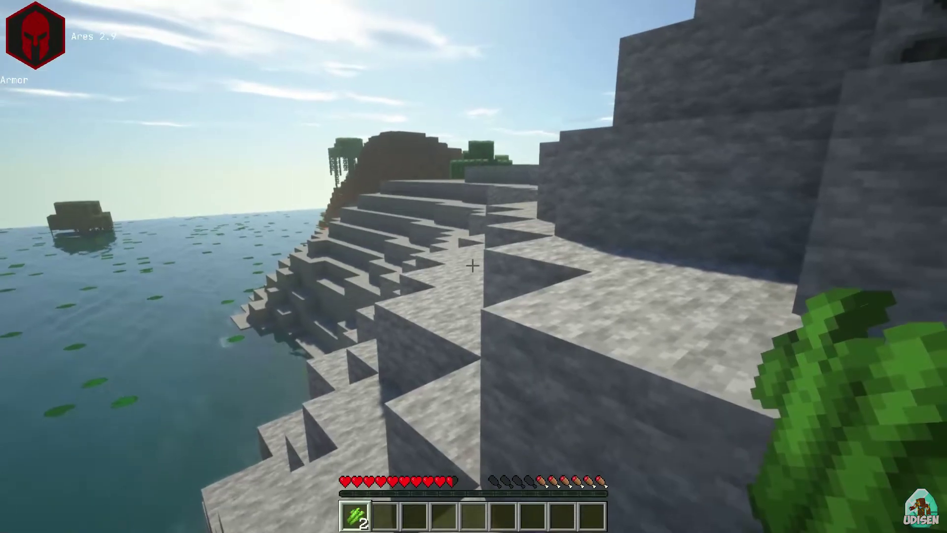
key(Escape)
click(484, 258)
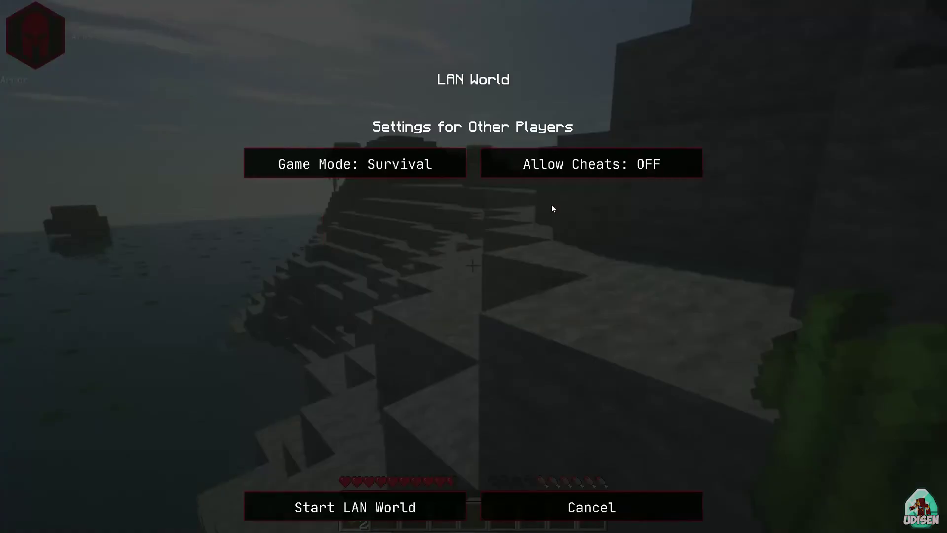
click(385, 518)
Run /gamemode creative in chat to switch to Creative mode
text(/ha)
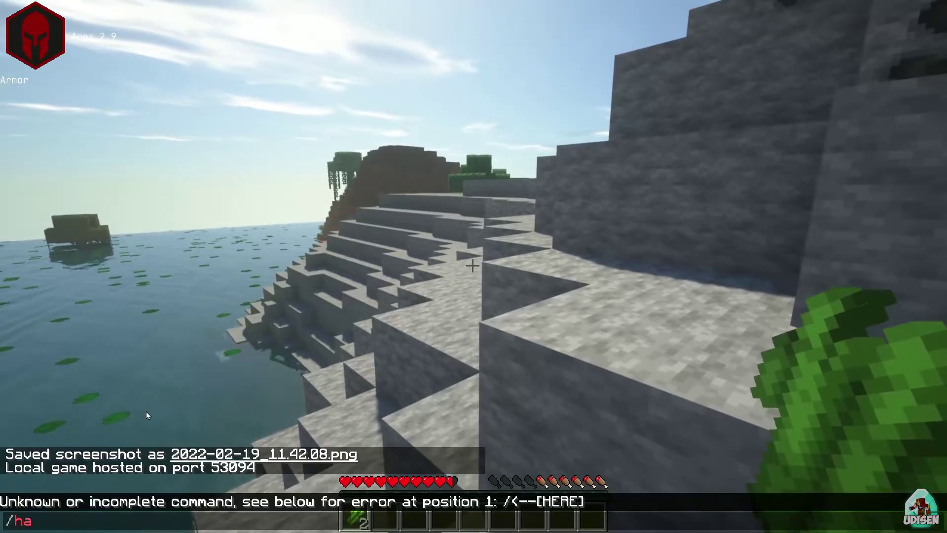
key(BackSpace)
key(BackSpace)
text(g)
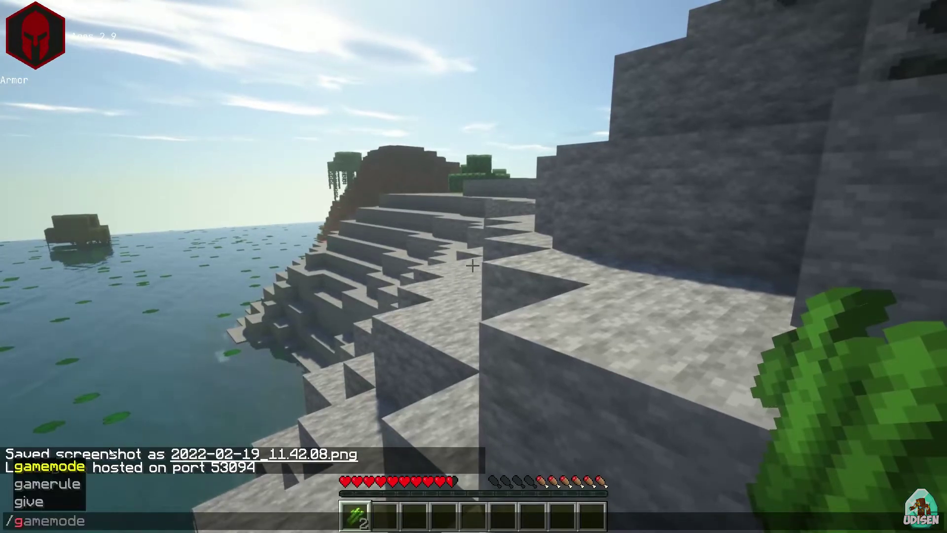
key(Tab)
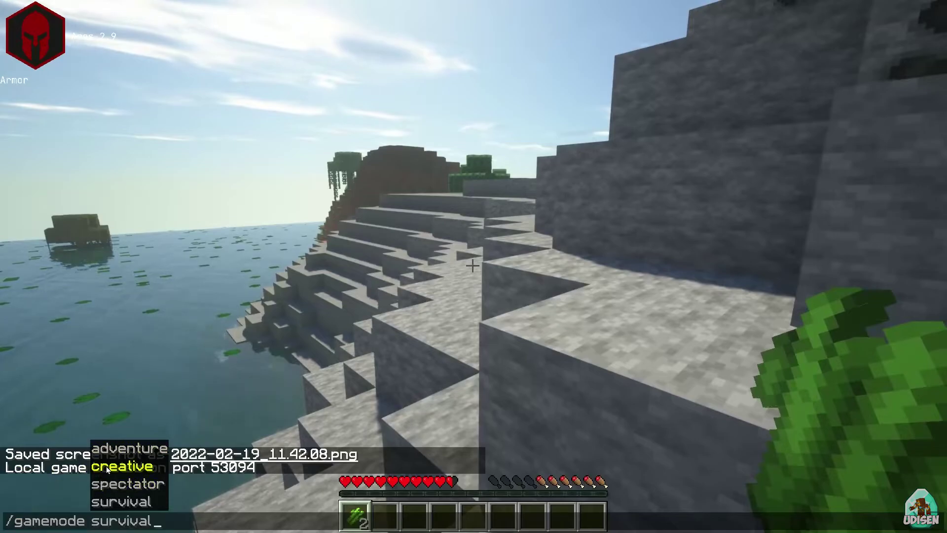
key(Return)
Take a chestplate from the creative Combat tab and equip it
key(e)
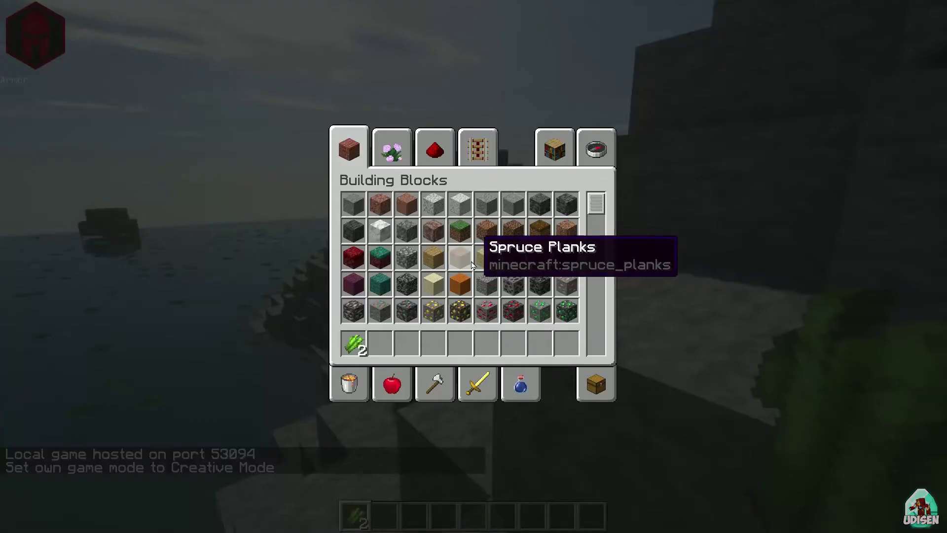
click(478, 389)
click(437, 384)
click(476, 387)
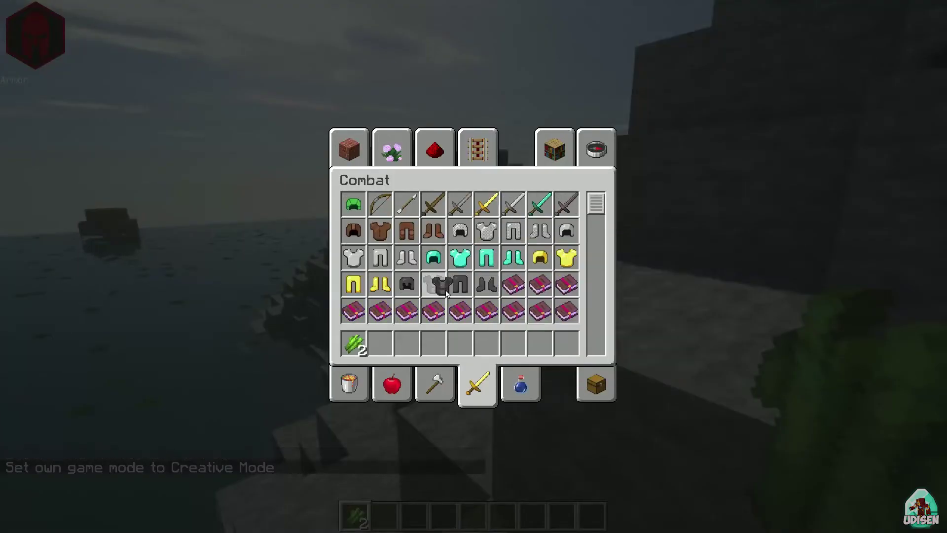
click(600, 384)
key(e)
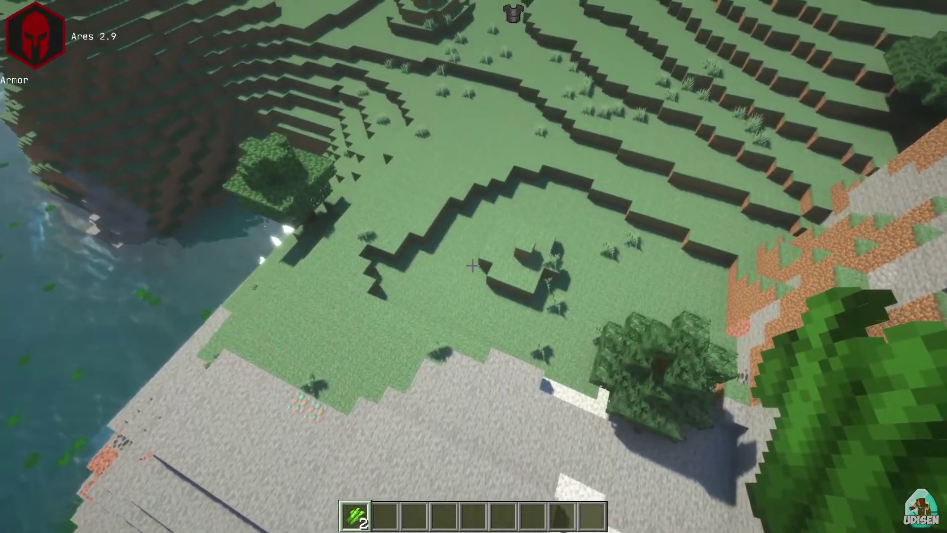
Switch back to Survival with /gamemode survival, then break the dirt block ahead
key(t)
key(Up)
key(BackSpace)
key(BackSpace)
key(BackSpace)
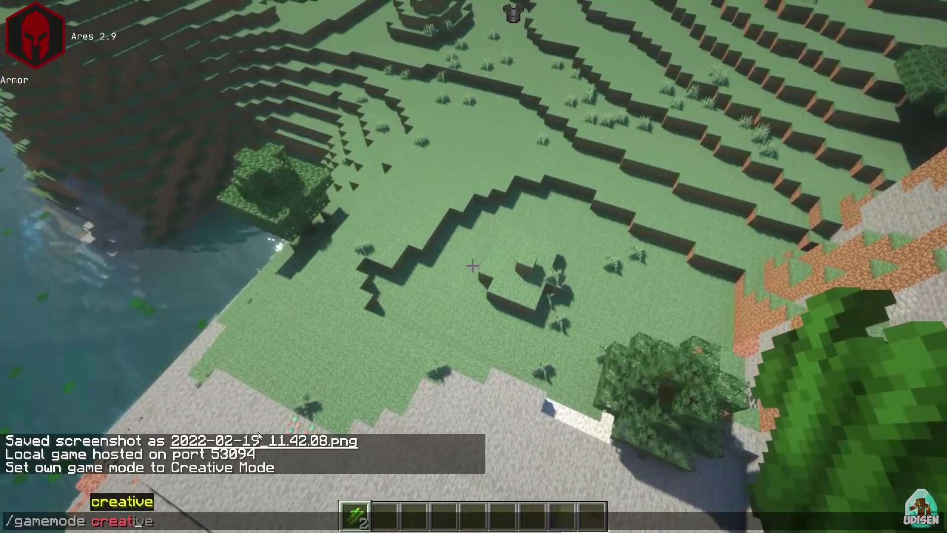
key(BackSpace)
key(BackSpace)
key(BackSpace)
click(122, 504)
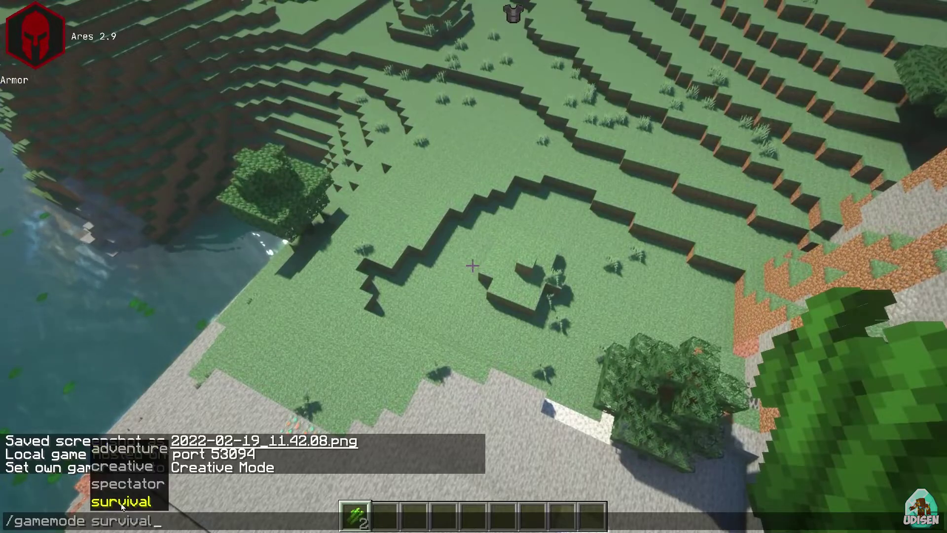
key(Return)
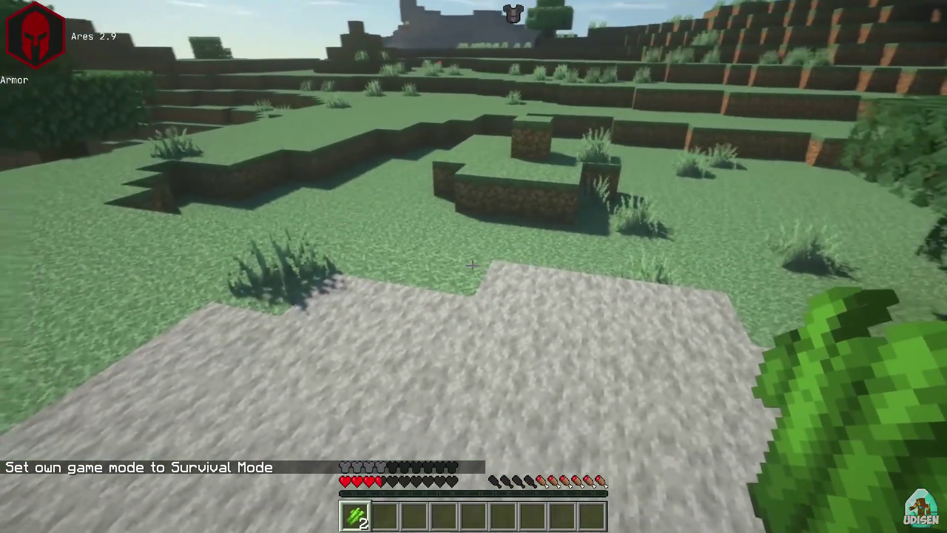
key(w)
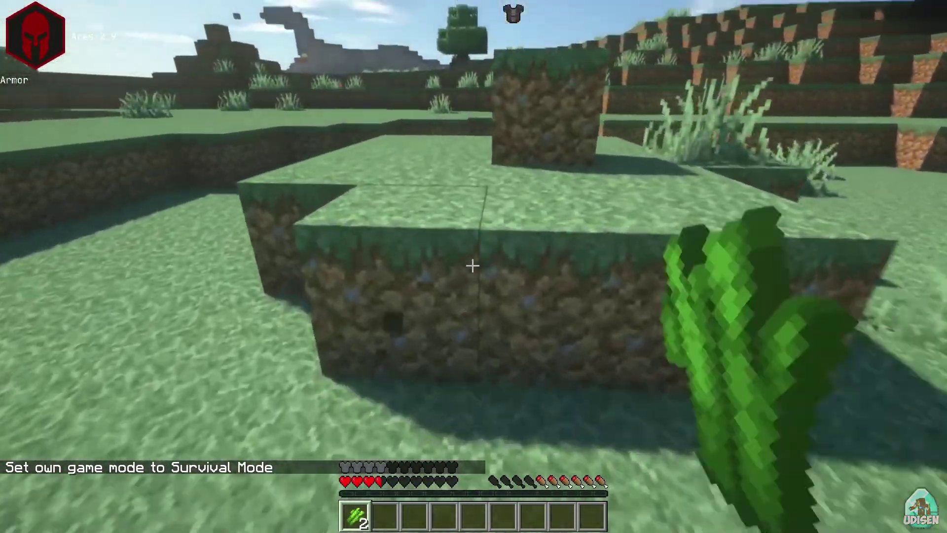
click(473, 266)
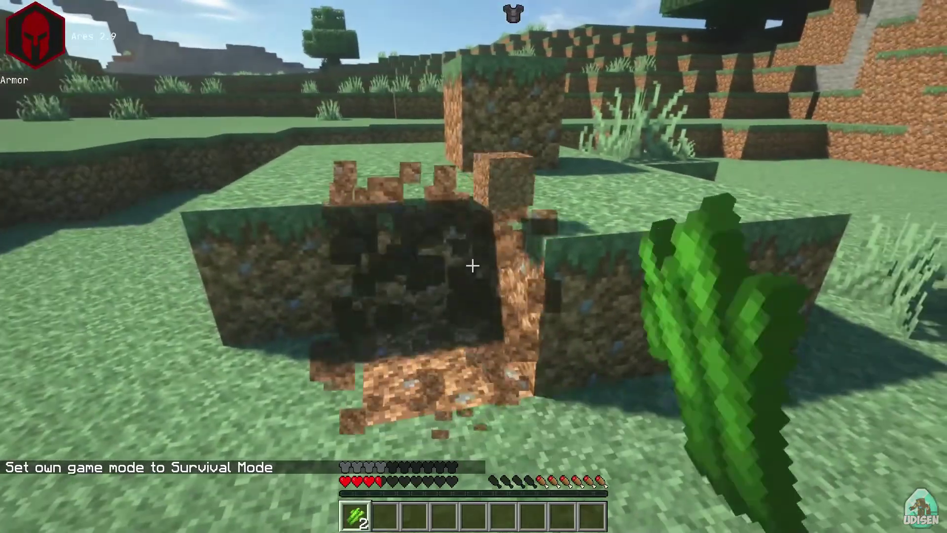
Walk across the flowered grass terraces and climb onto the stone ground by the cliff
key(w)
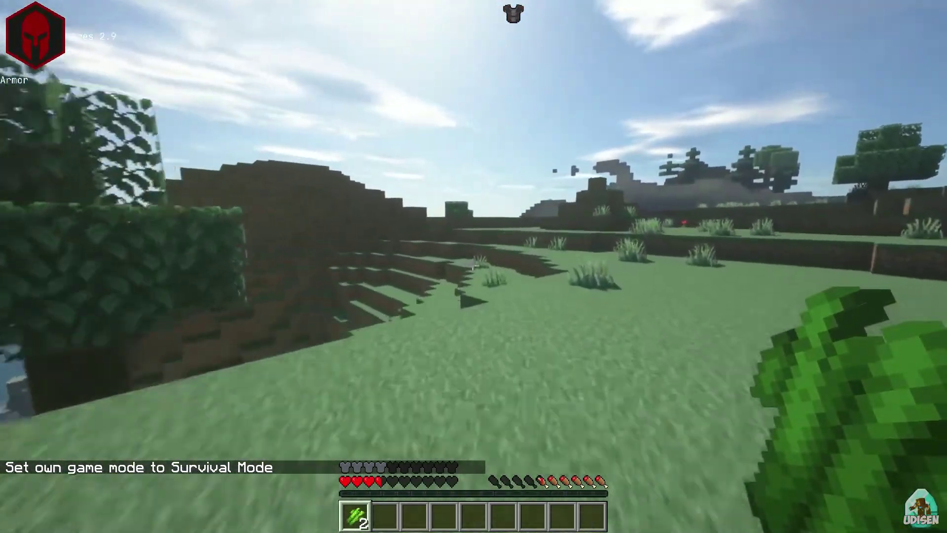
key(w)
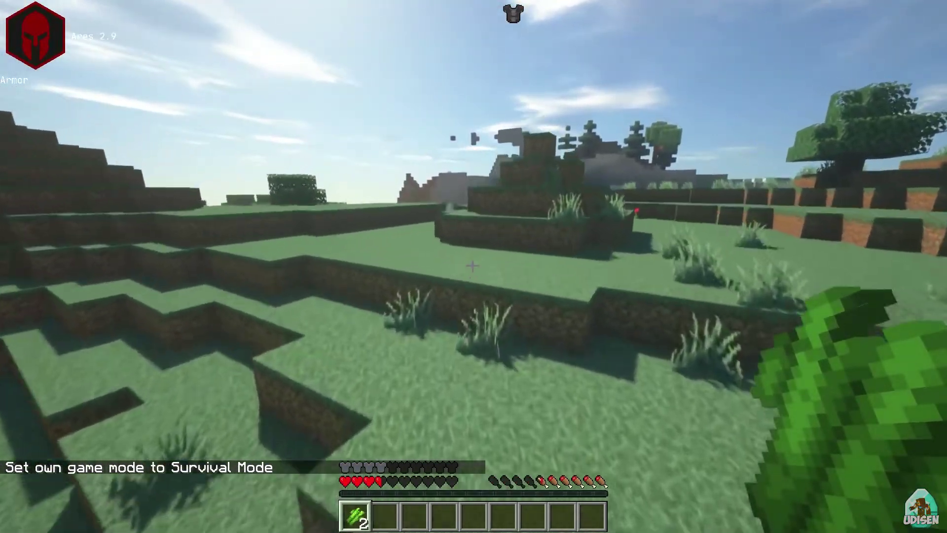
key(w)
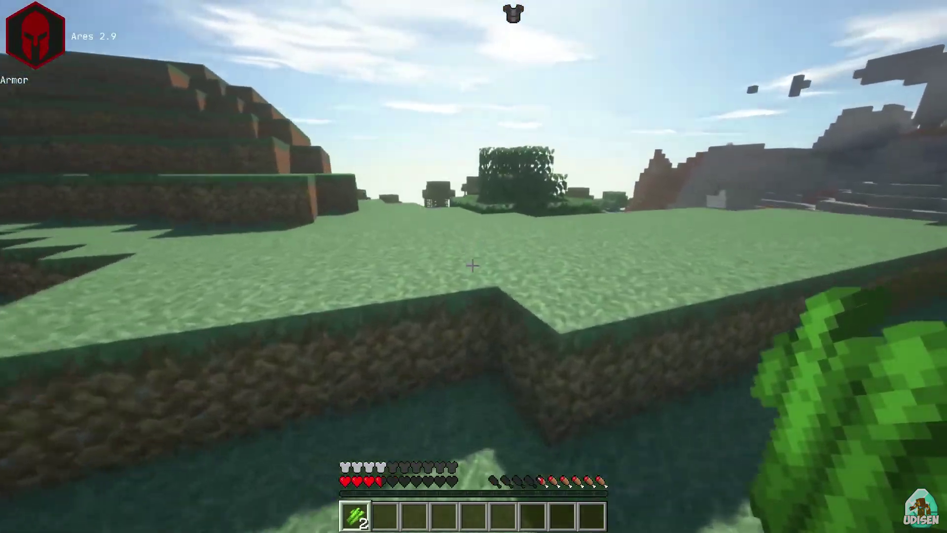
key(w)
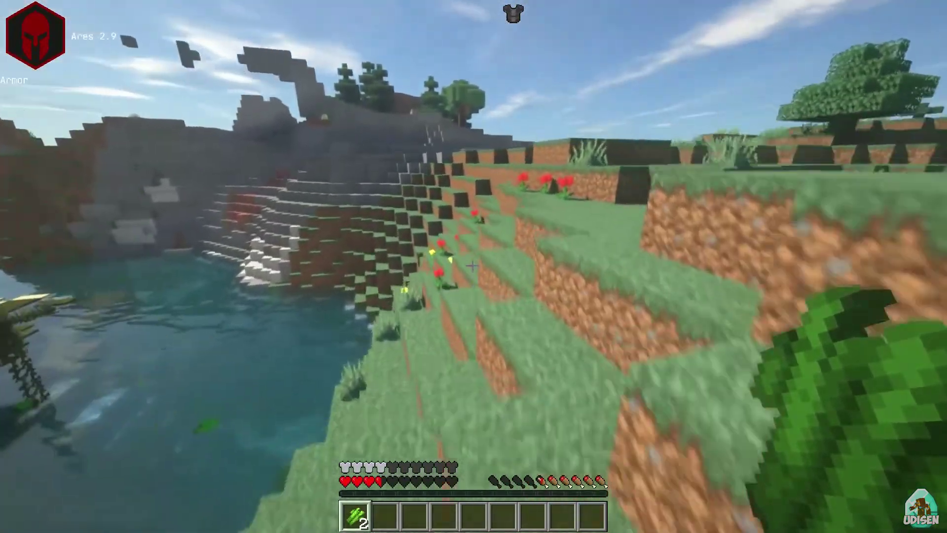
key(w)
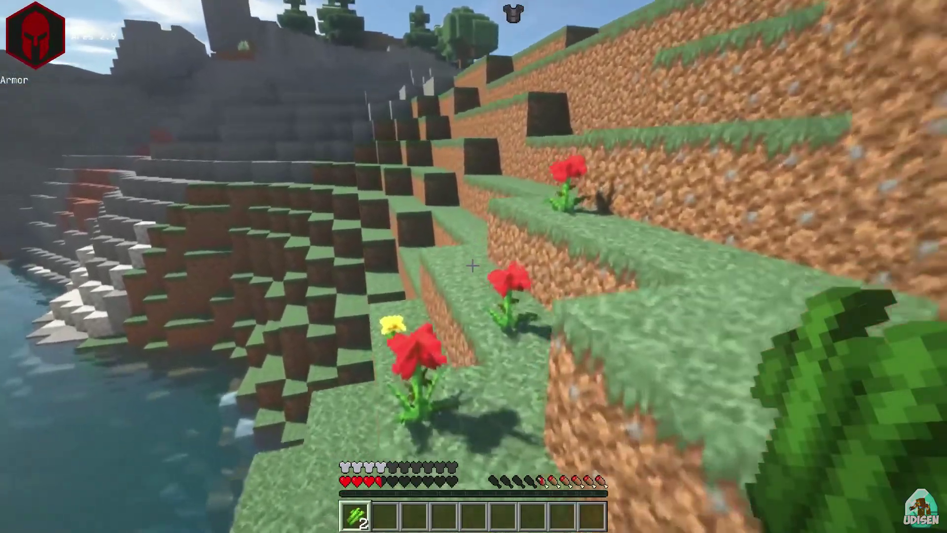
key(w)
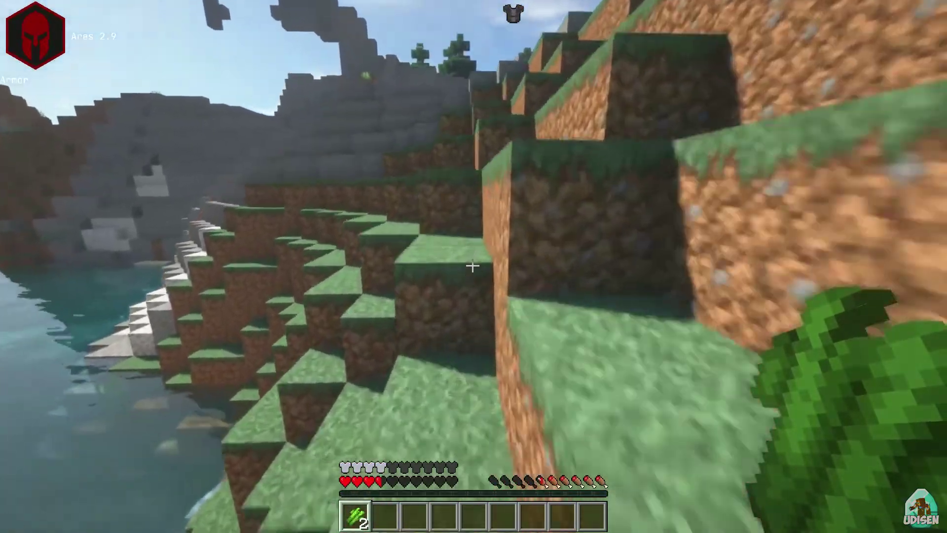
key(w)
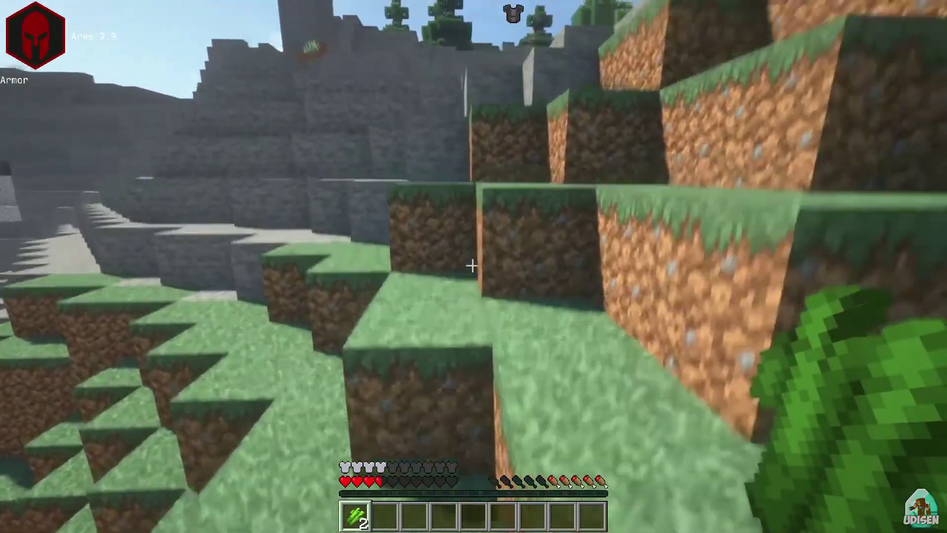
key(w)
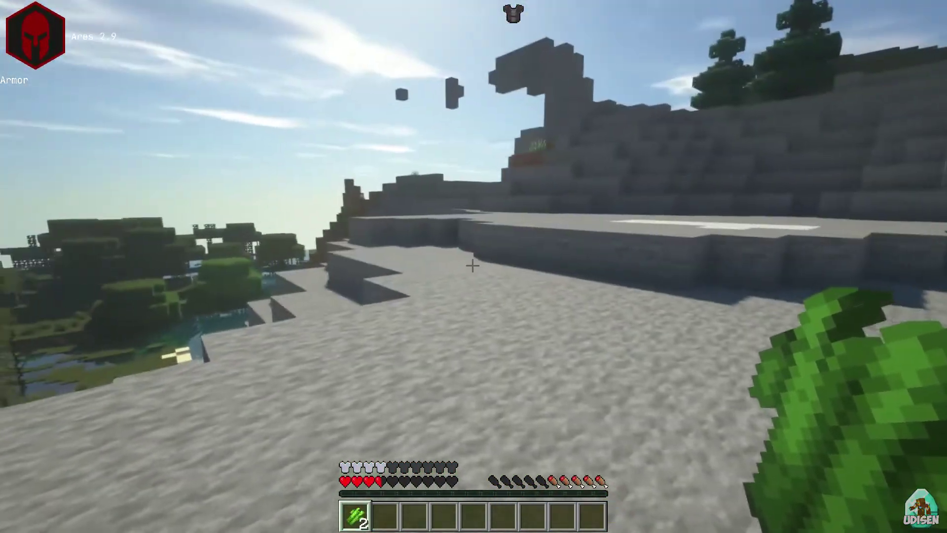
Follow the ledge above the swamp, drop into the pond, and jump back out
key(w)
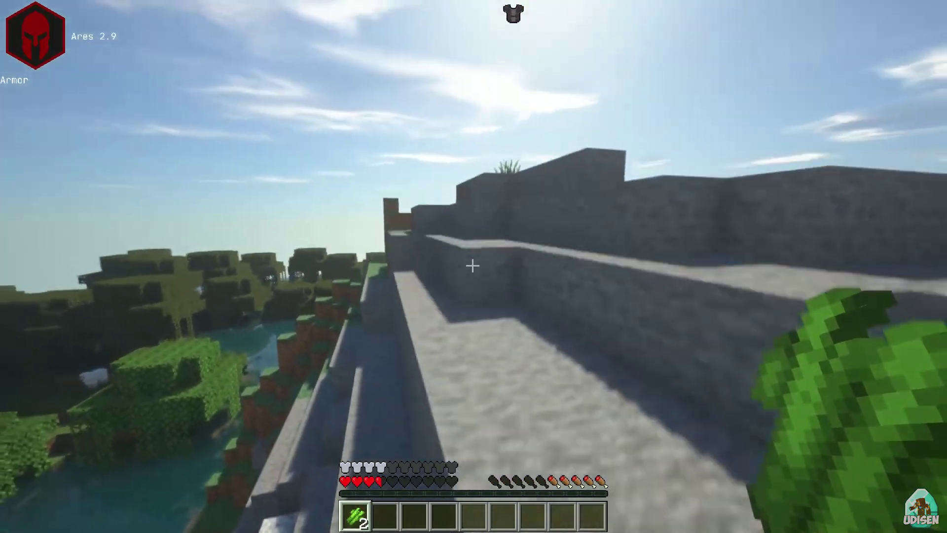
key(w)
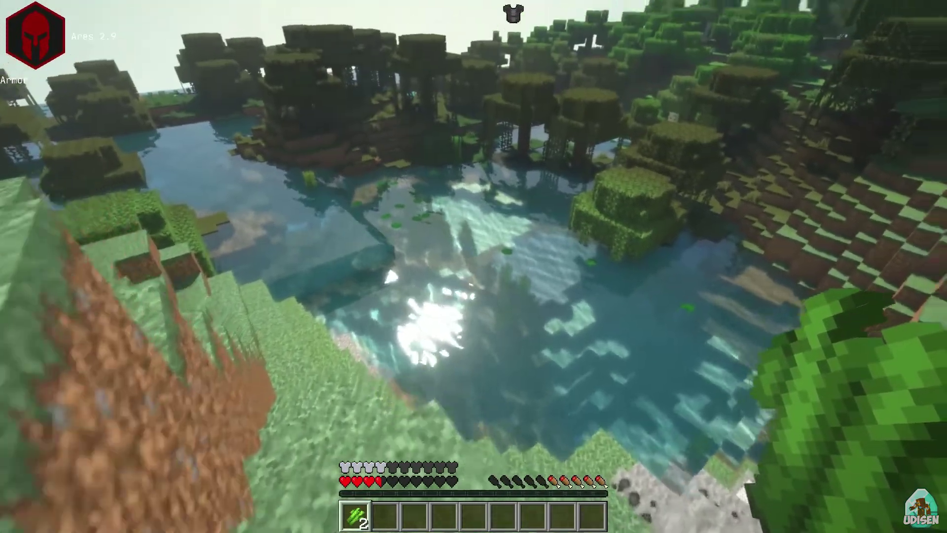
key(w)
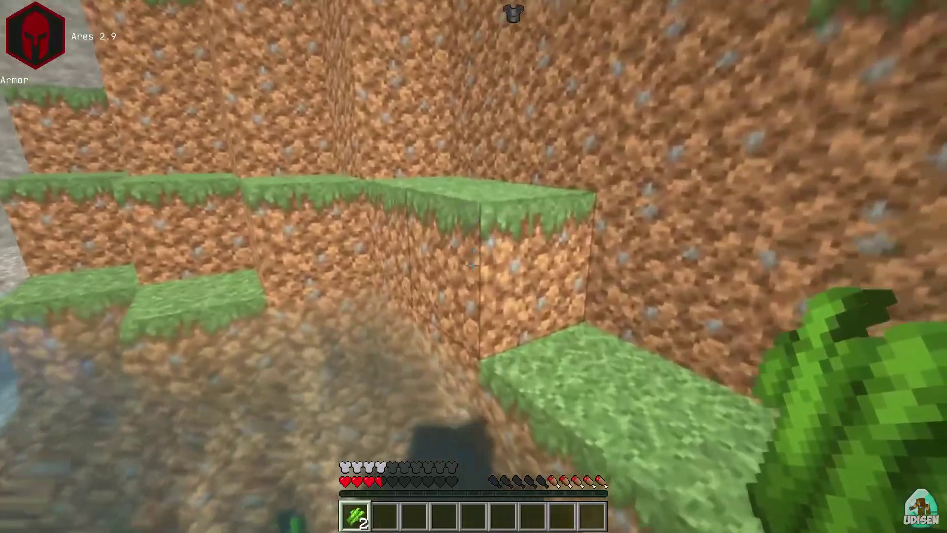
key(space)
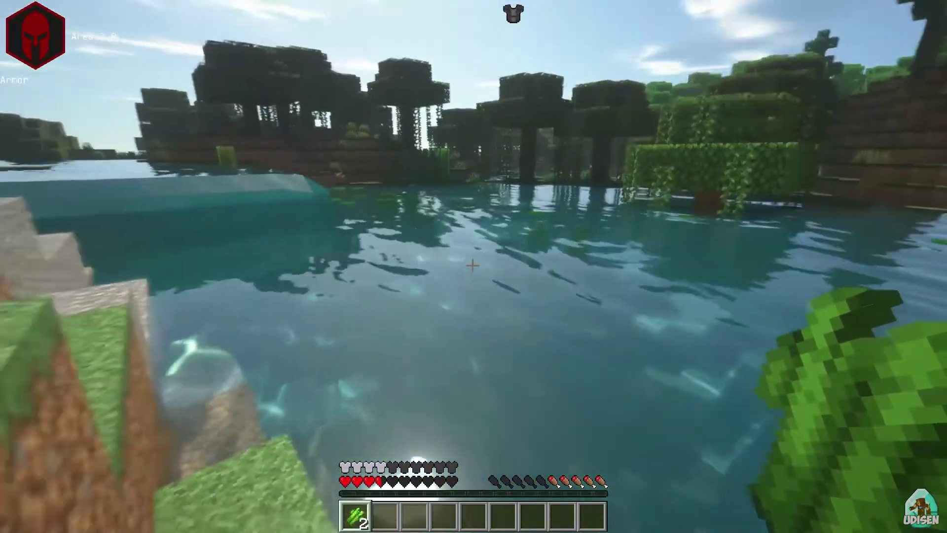